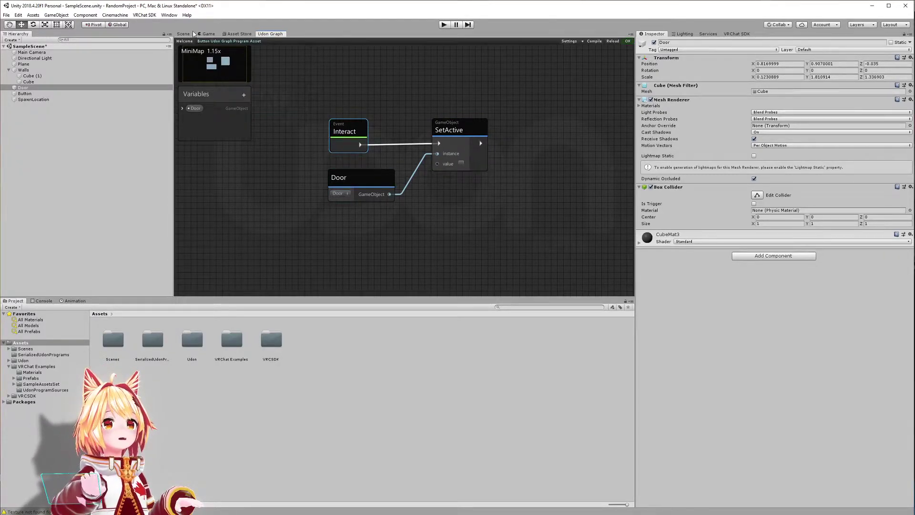
- Show the door scene and run Build & Test from the VRChat SDK Builder
click(183, 34)
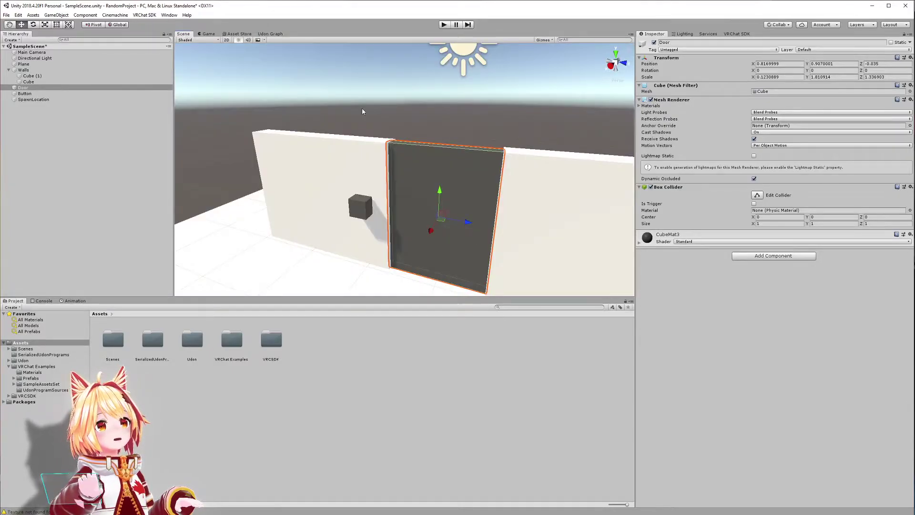
click(737, 34)
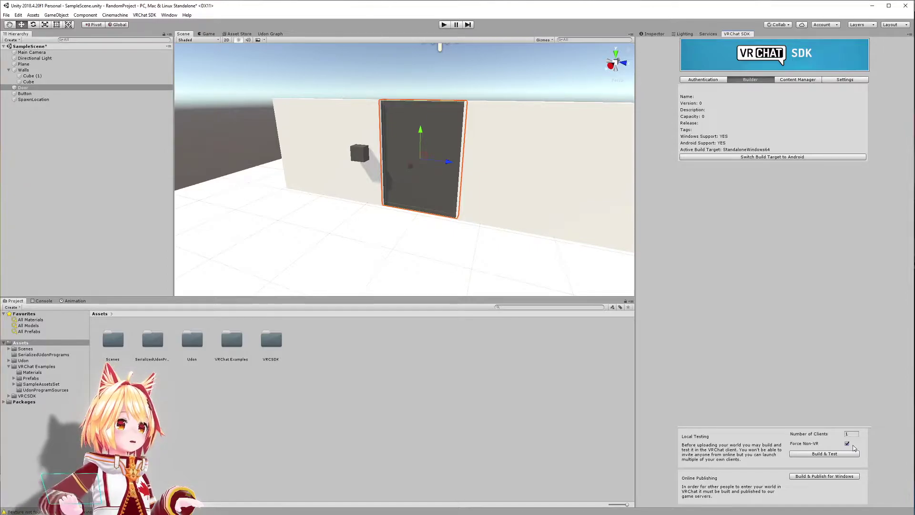
click(820, 455)
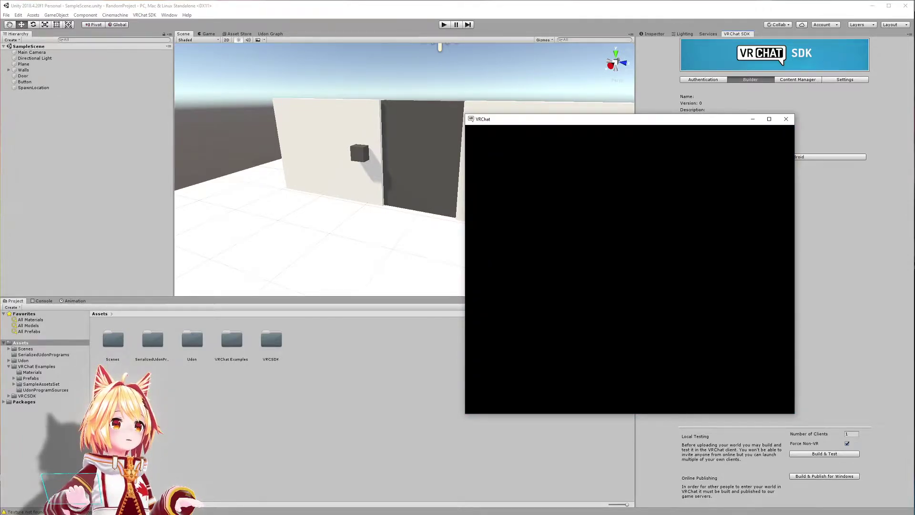
- In VRChat, walk to the cube button, open the doorway, walk through, then close the client
key(w)
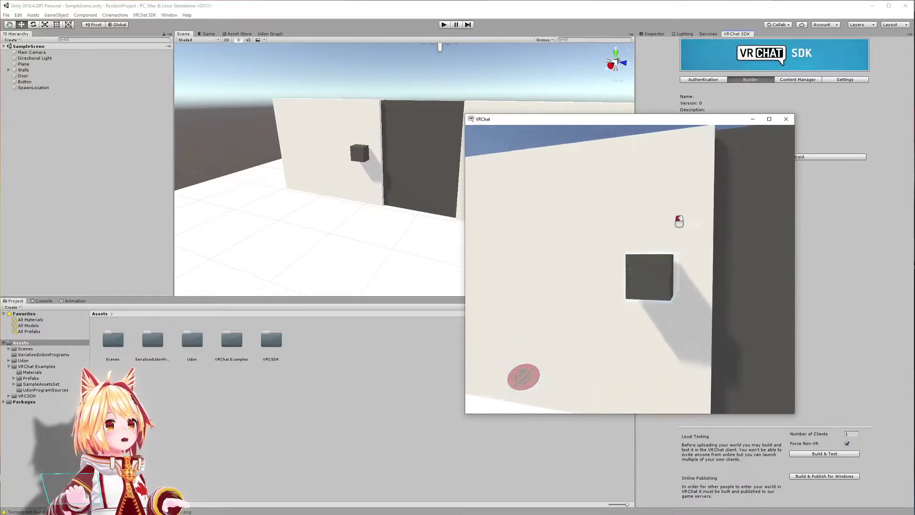
key(w)
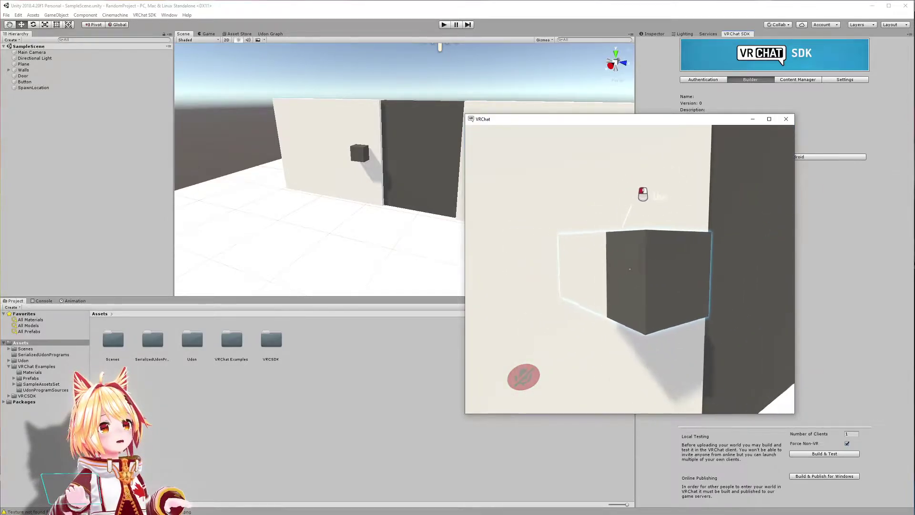
key(w)
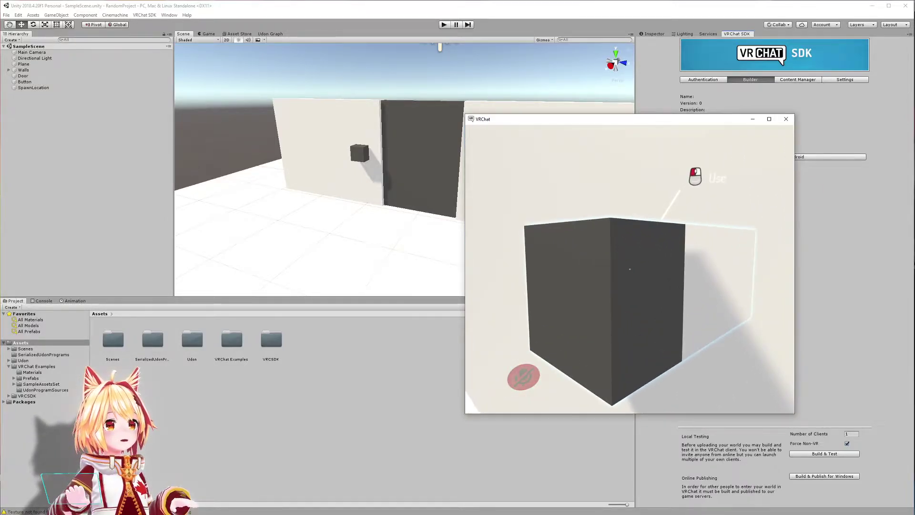
key(s)
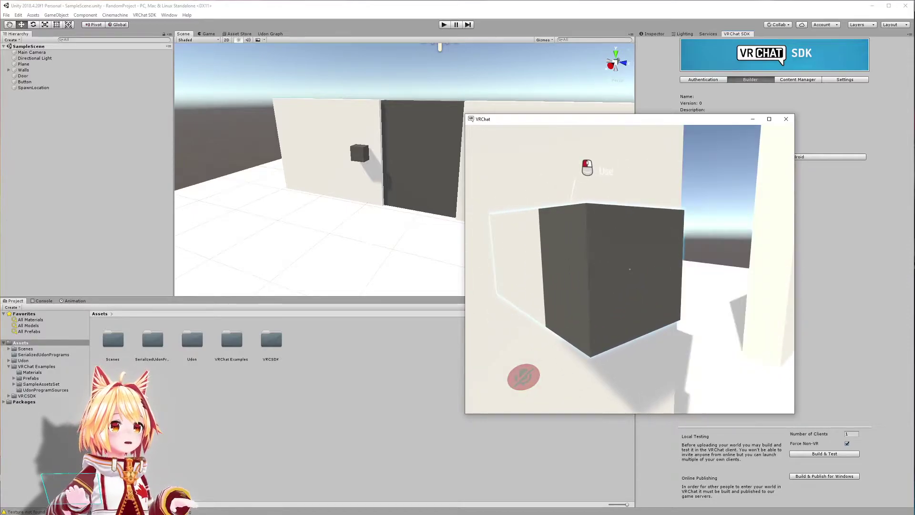
key(w)
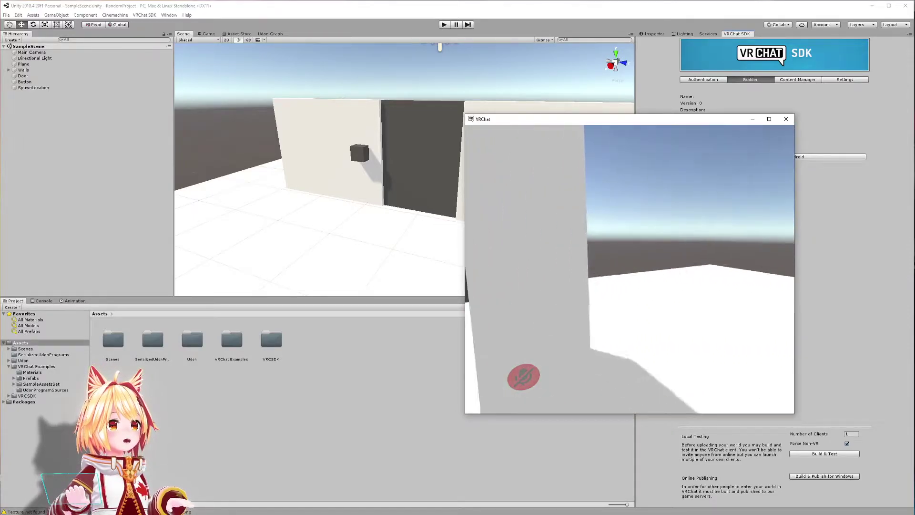
mouse_move(629, 269)
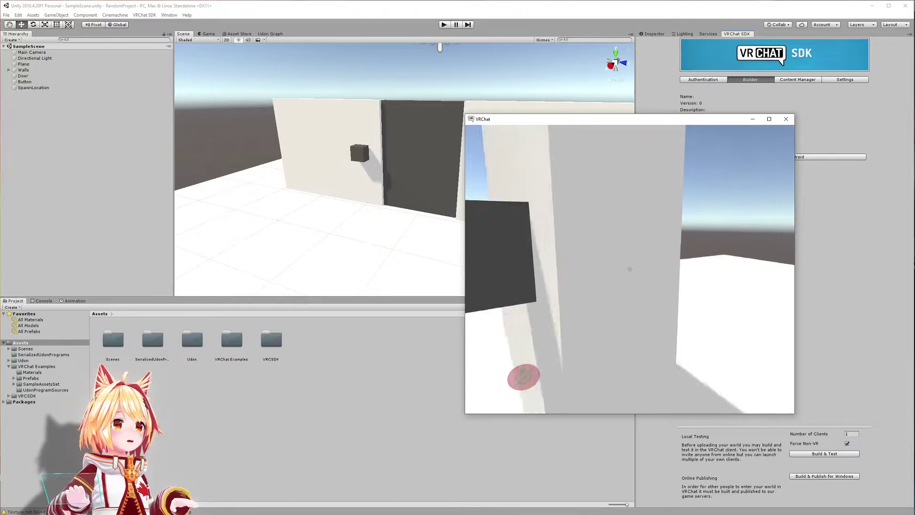
key(a)
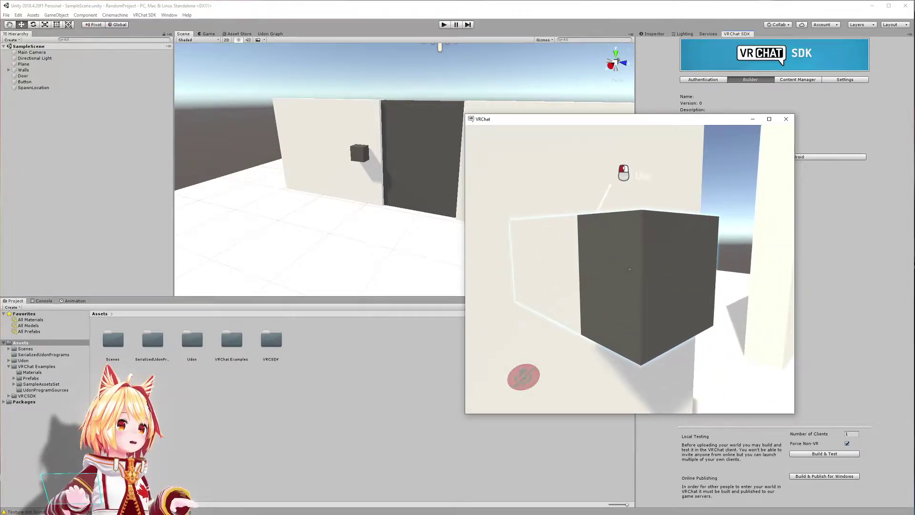
key(s)
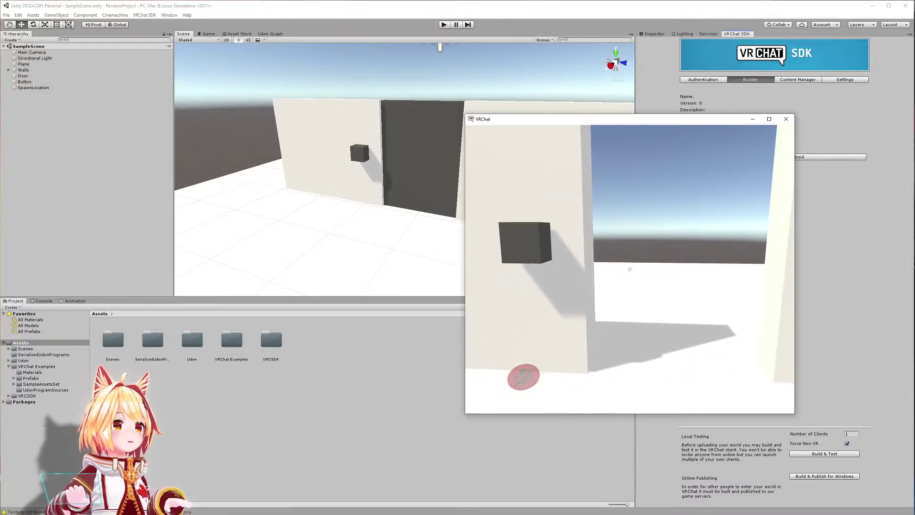
key(w)
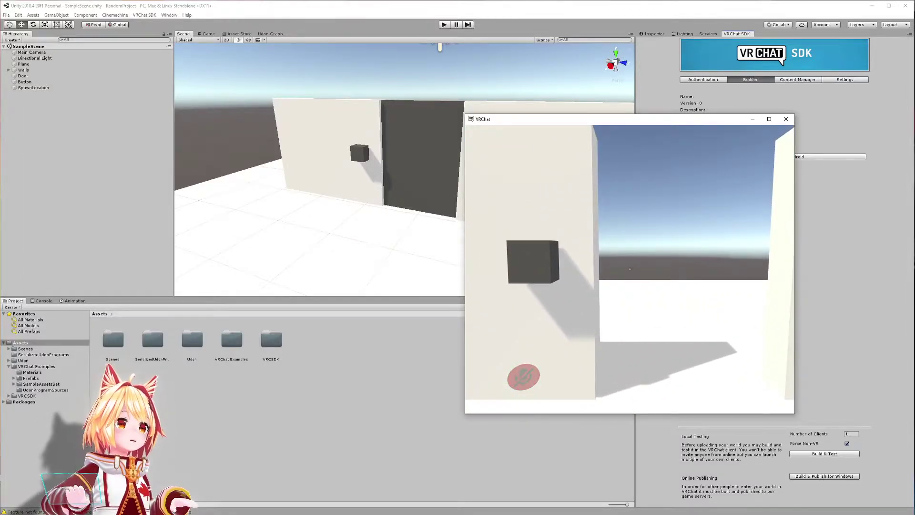
key(alt+Tab)
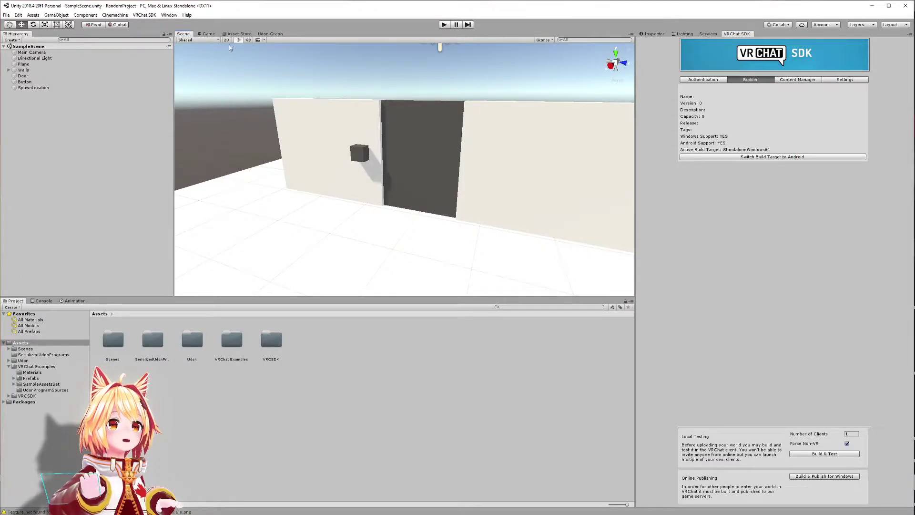
- In the button's Udon graph, unplug Door from SetActive's instance input
click(271, 34)
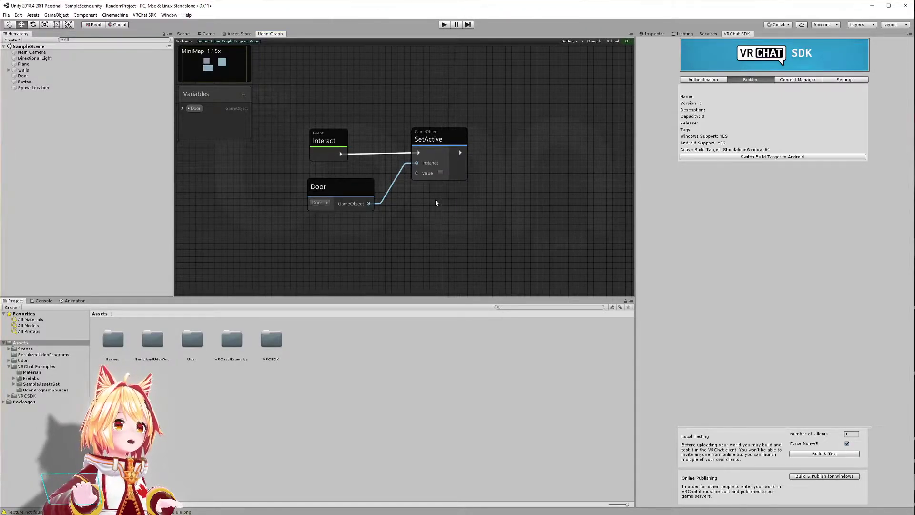
drag(417, 162, 424, 222)
click(384, 212)
- Add a GameObject.get activeSelf node fed by Door, then drag from its bool output
drag(370, 204, 407, 232)
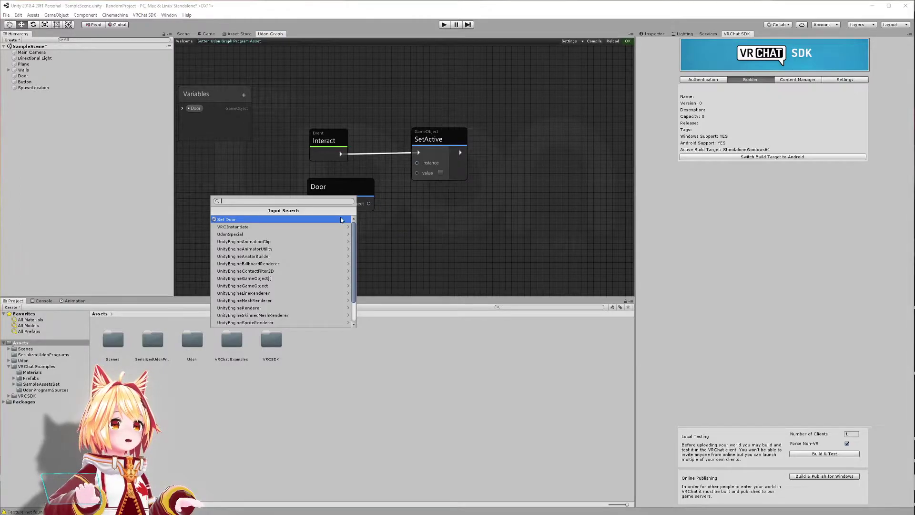
text(getact)
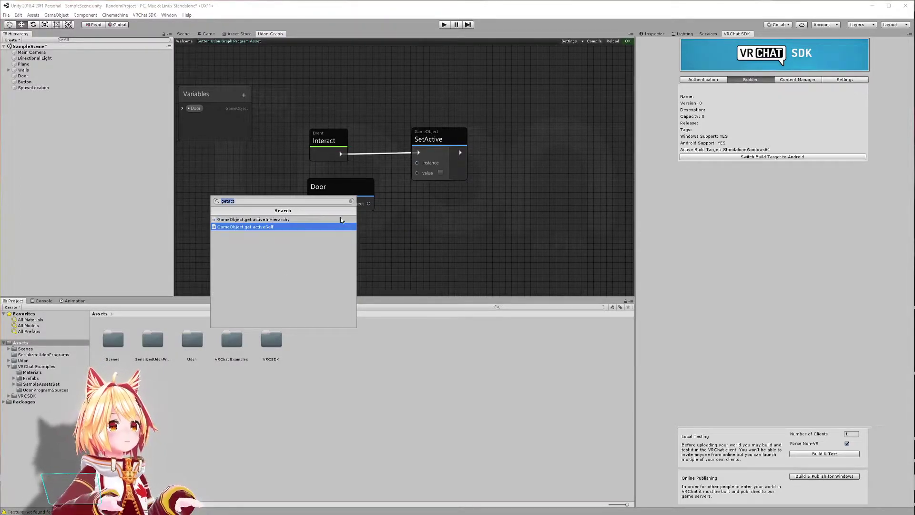
key(Down)
key(Return)
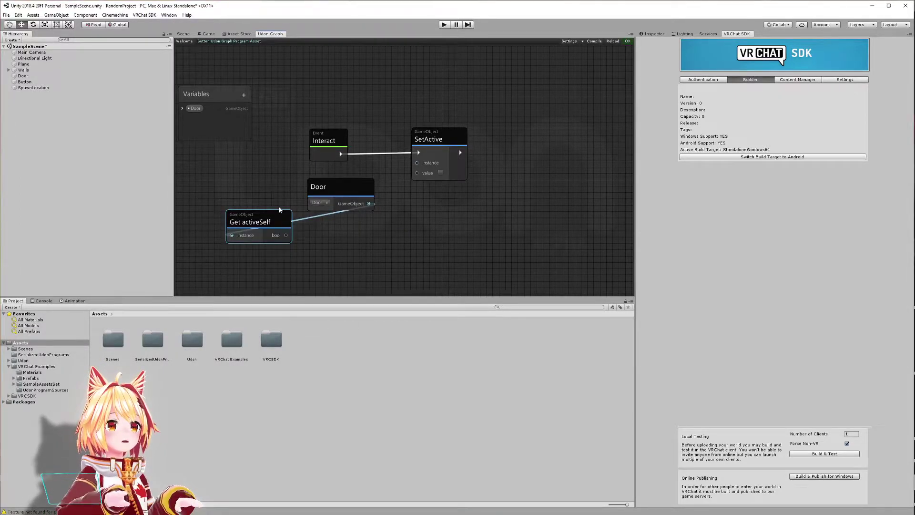
drag(341, 225, 466, 209)
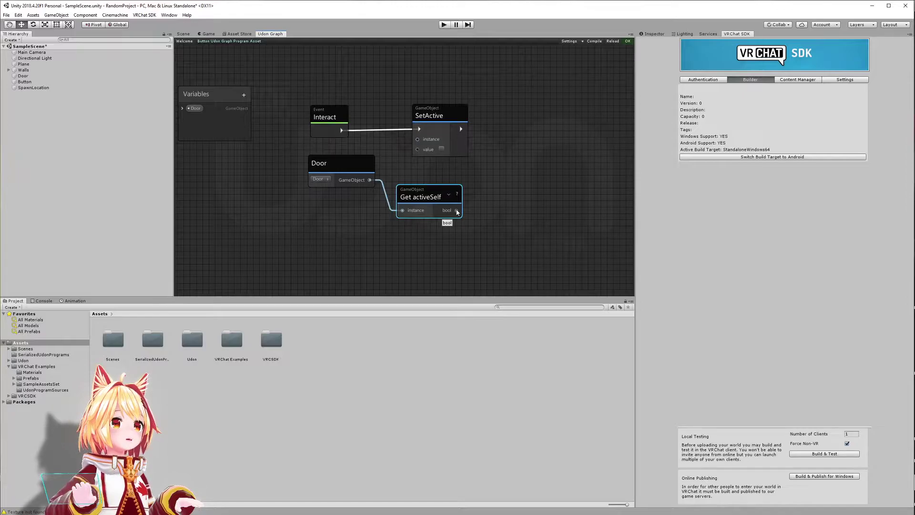
drag(419, 193, 453, 230)
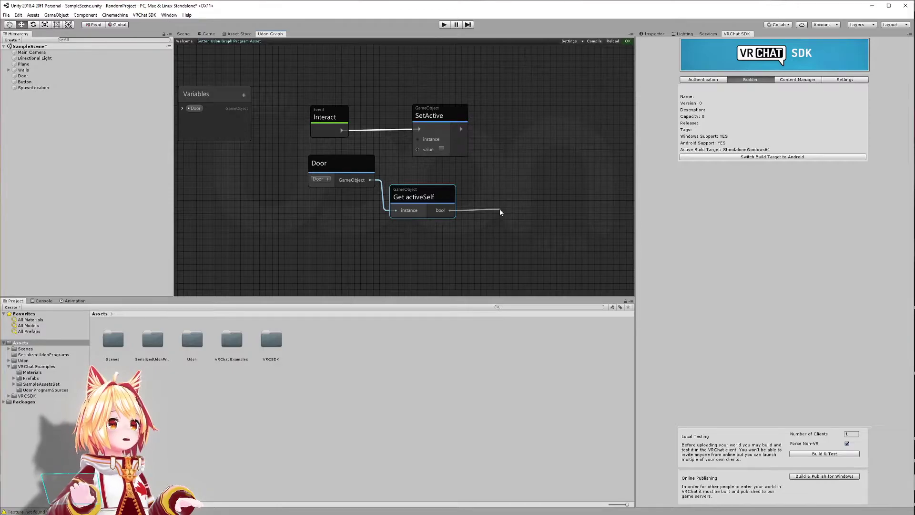
drag(500, 209, 430, 195)
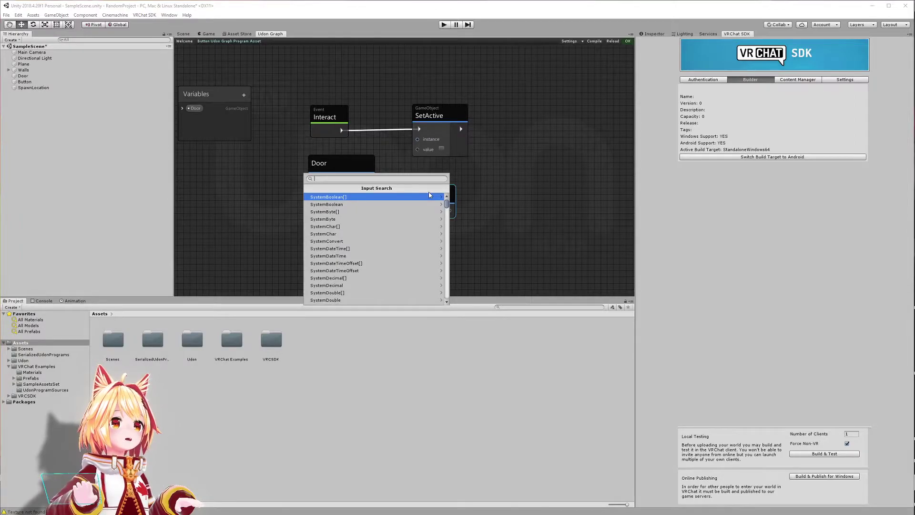
- Add a Boolean UnaryNegation node after Get activeSelf and feed it into SetActive's value
text(unary)
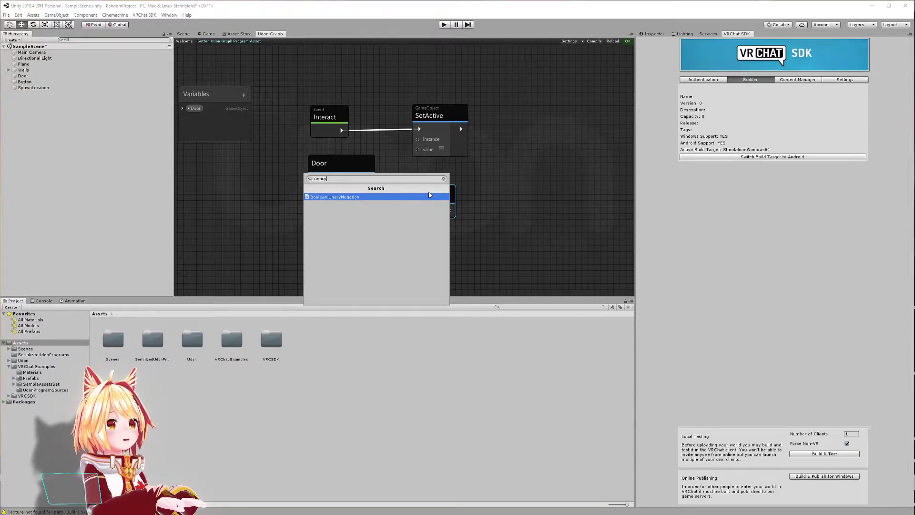
click(428, 195)
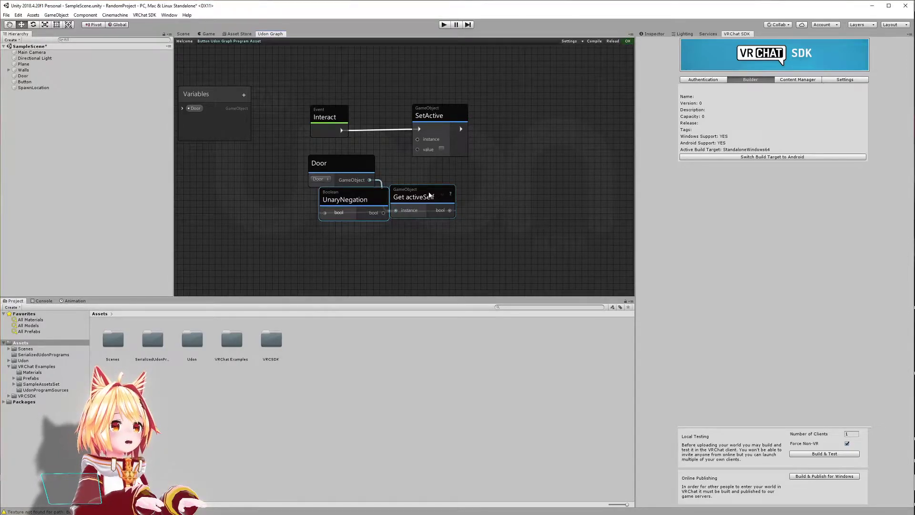
drag(353, 198, 507, 191)
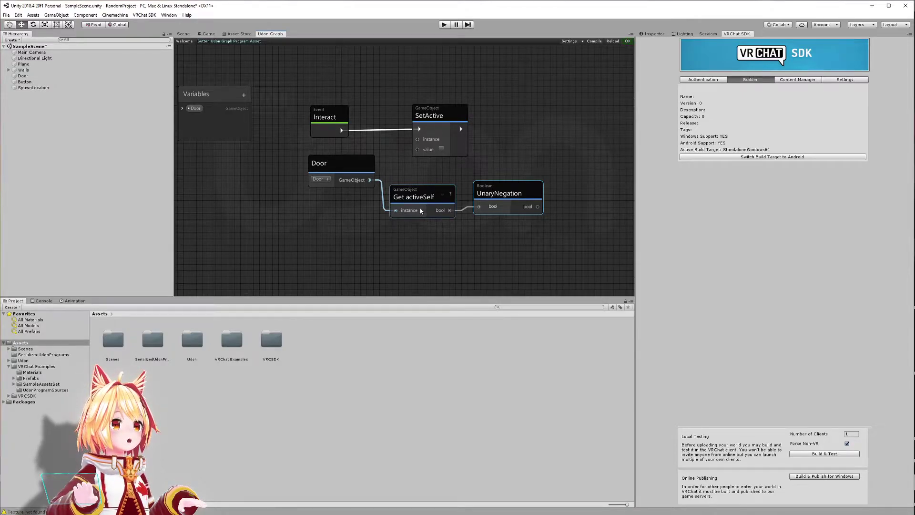
drag(423, 191, 344, 200)
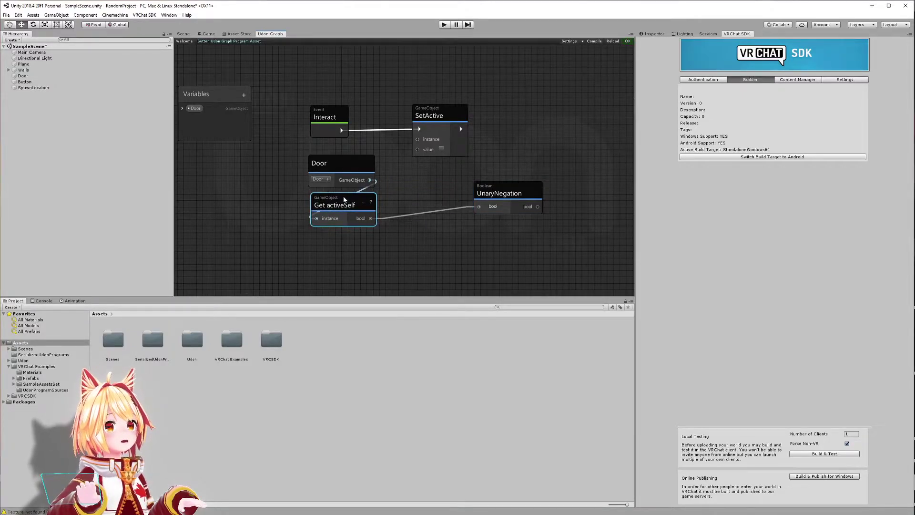
drag(507, 192, 422, 203)
drag(439, 119, 522, 120)
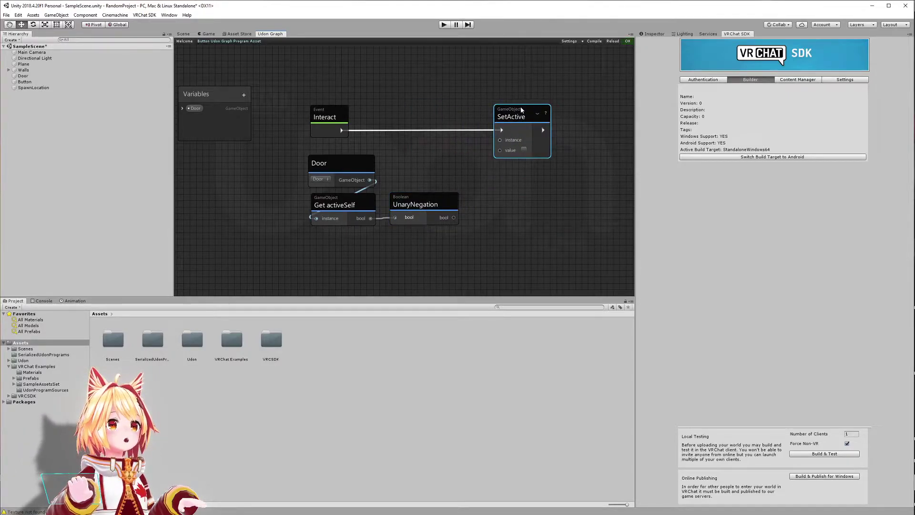
drag(453, 214, 480, 215)
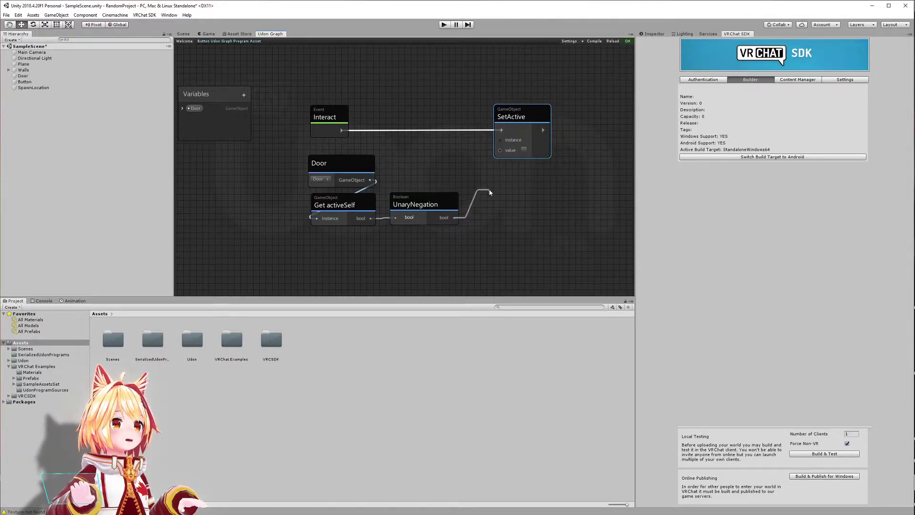
drag(480, 165, 500, 150)
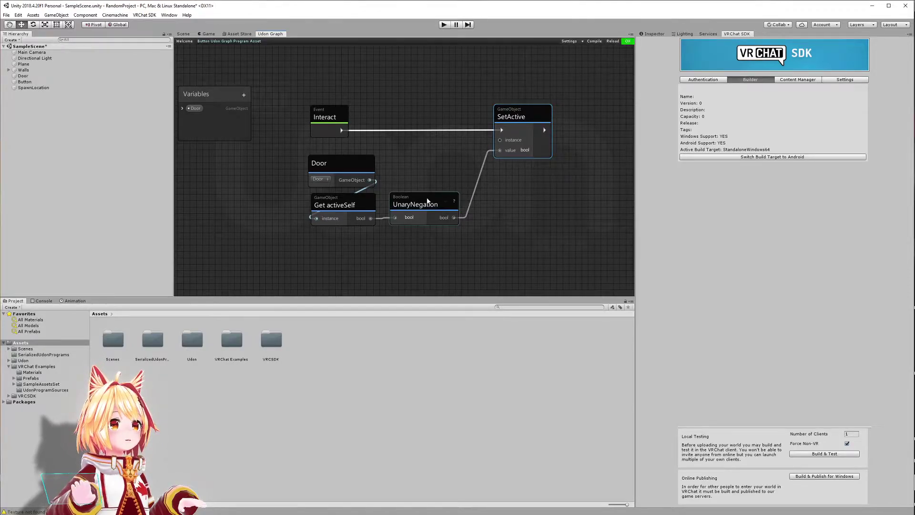
- Arrange the Door, Get activeSelf, UnaryNegation, Interact and SetActive nodes neatly
drag(358, 166, 270, 198)
drag(248, 232, 421, 195)
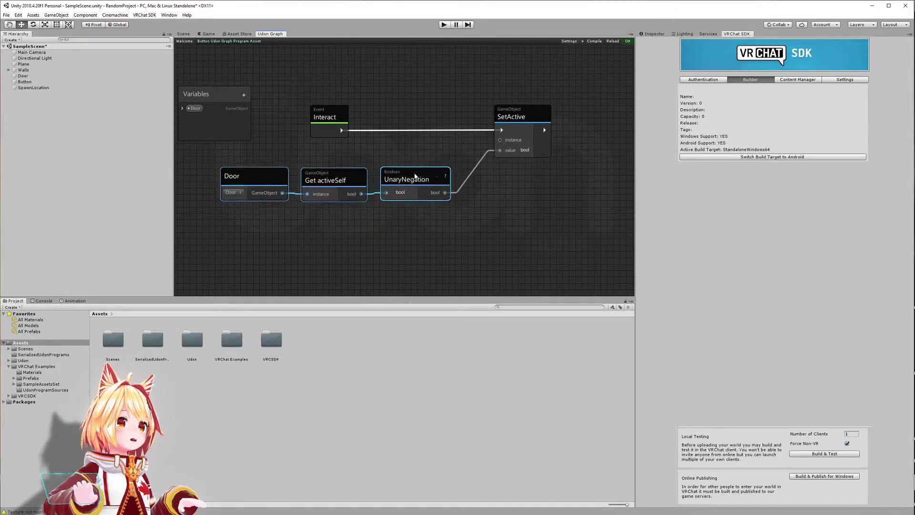
drag(340, 115, 443, 116)
click(388, 110)
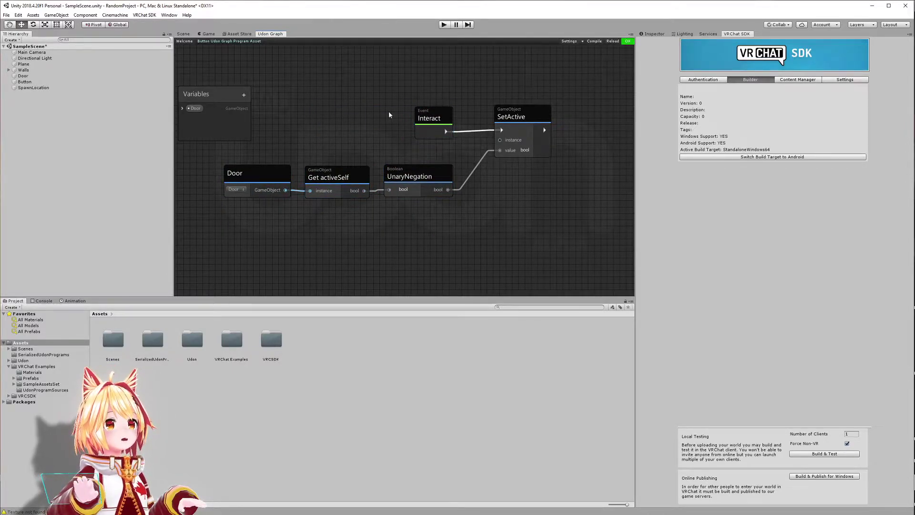
click(433, 138)
click(510, 125)
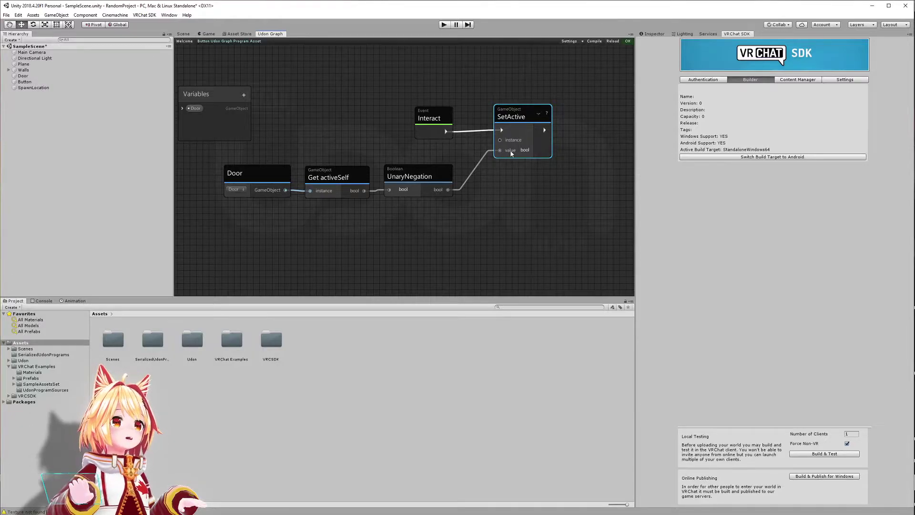
click(264, 173)
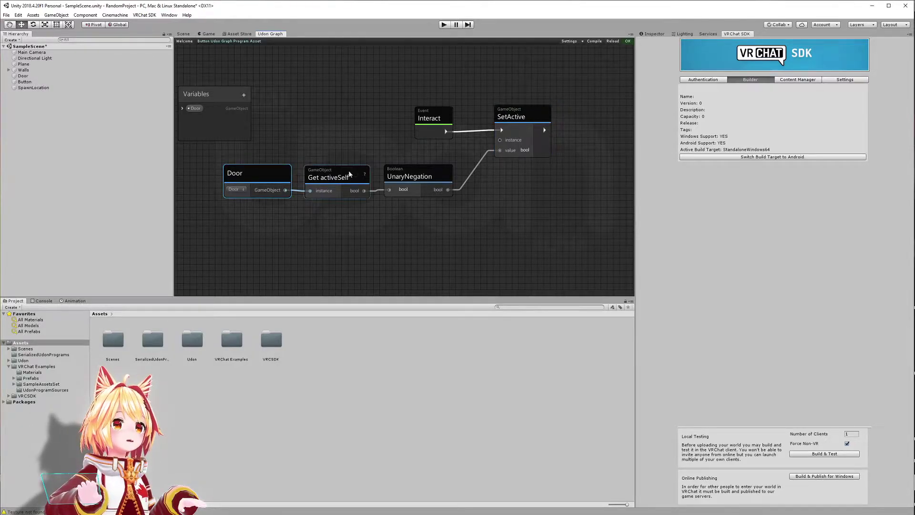
click(330, 180)
click(417, 180)
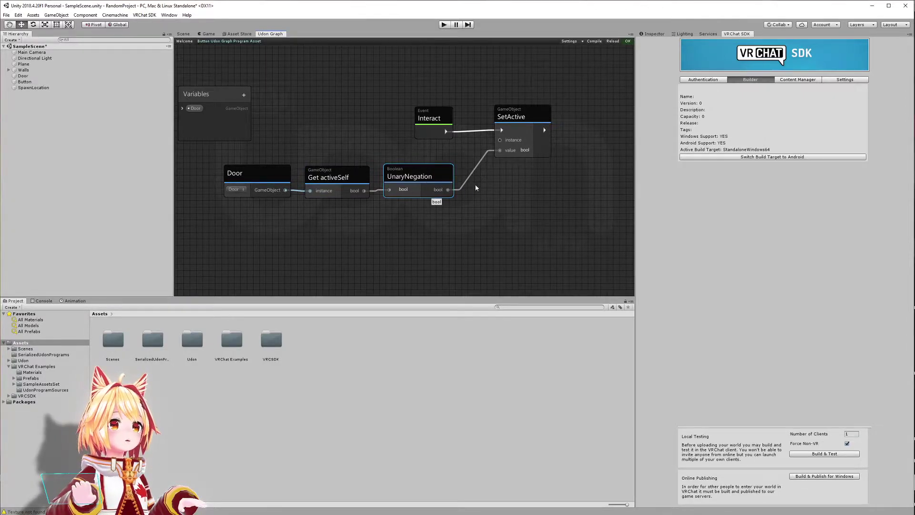
drag(423, 115, 420, 113)
click(315, 93)
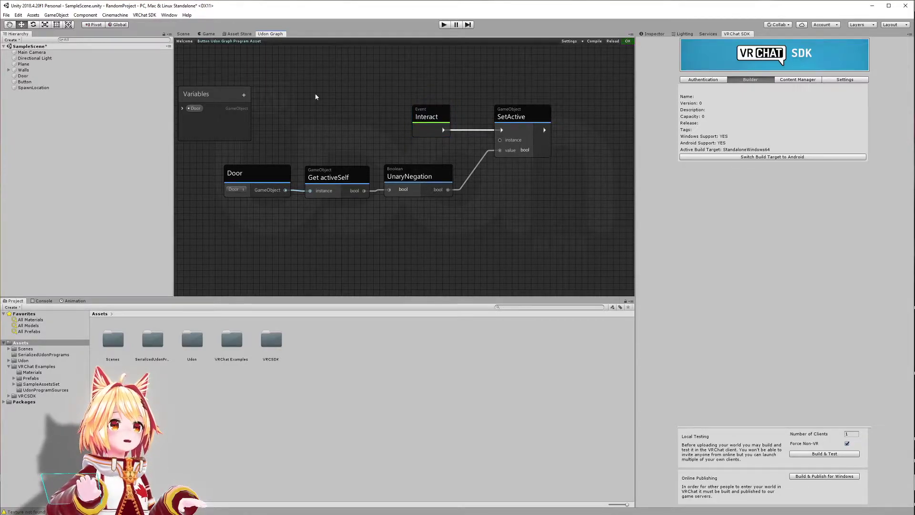
- Save, wire a second Door node into SetActive's instance, and launch Build & Test
key(ctrl+s)
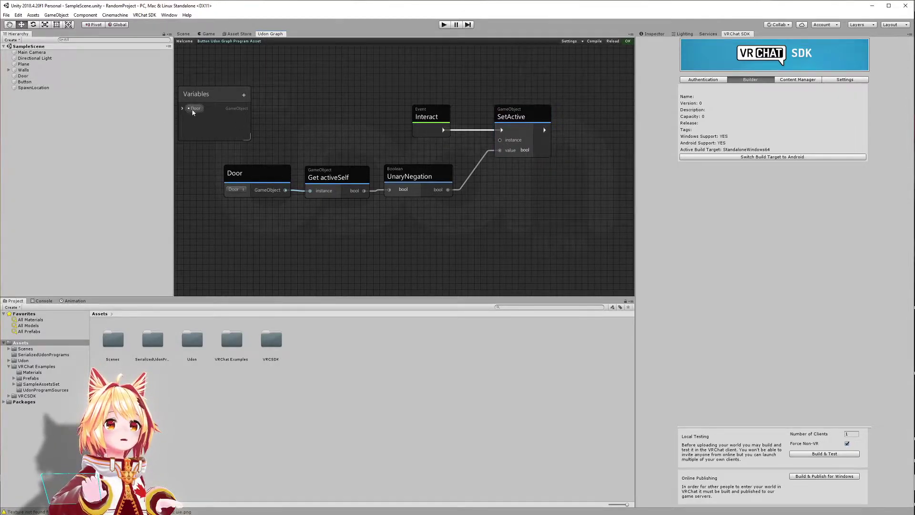
drag(194, 108, 311, 126)
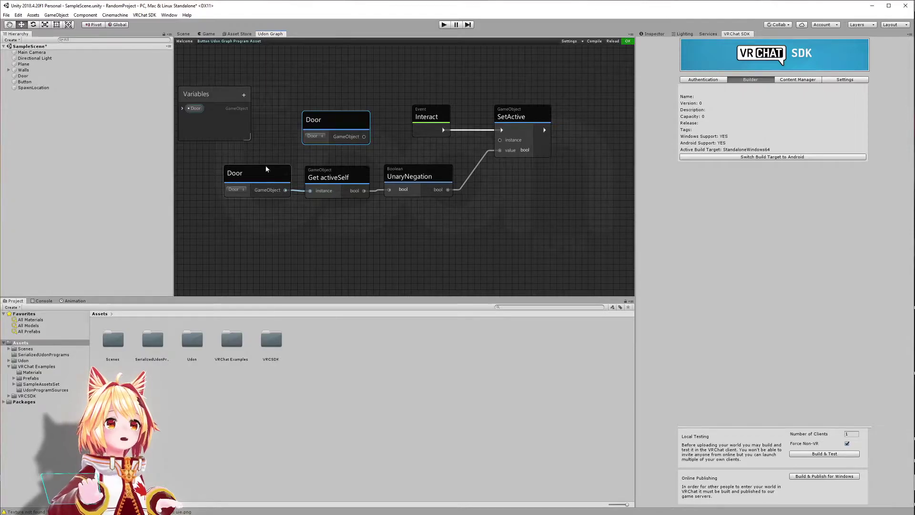
drag(234, 157, 424, 201)
drag(343, 122, 496, 140)
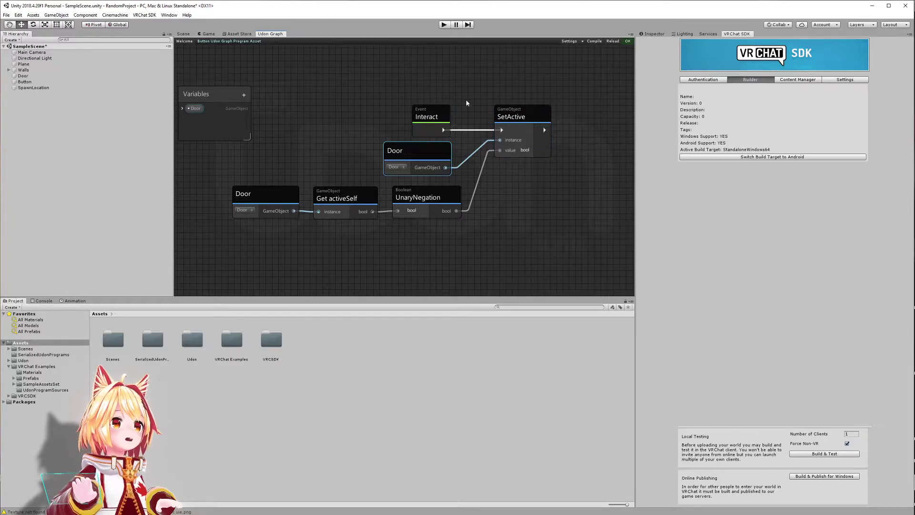
click(806, 455)
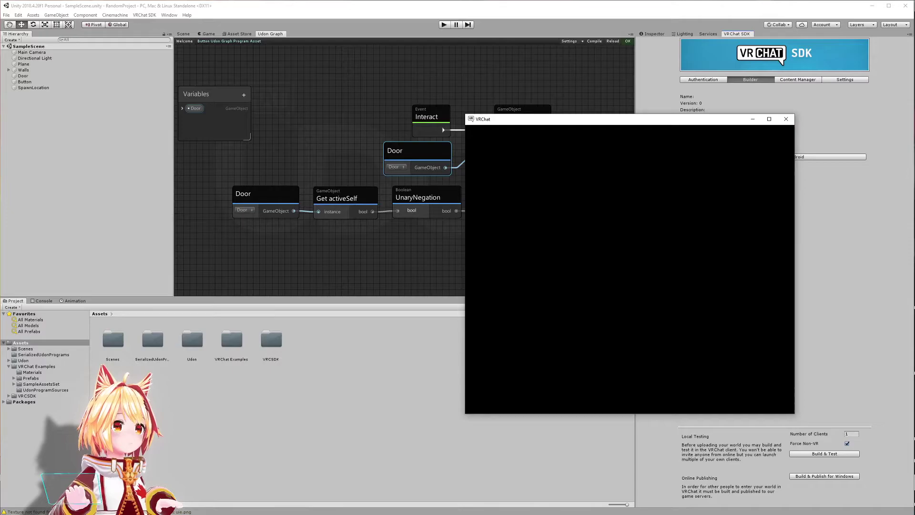
- In the test client, walk to the cube and click it repeatedly to hide and restore the door
key(w)
key(w)
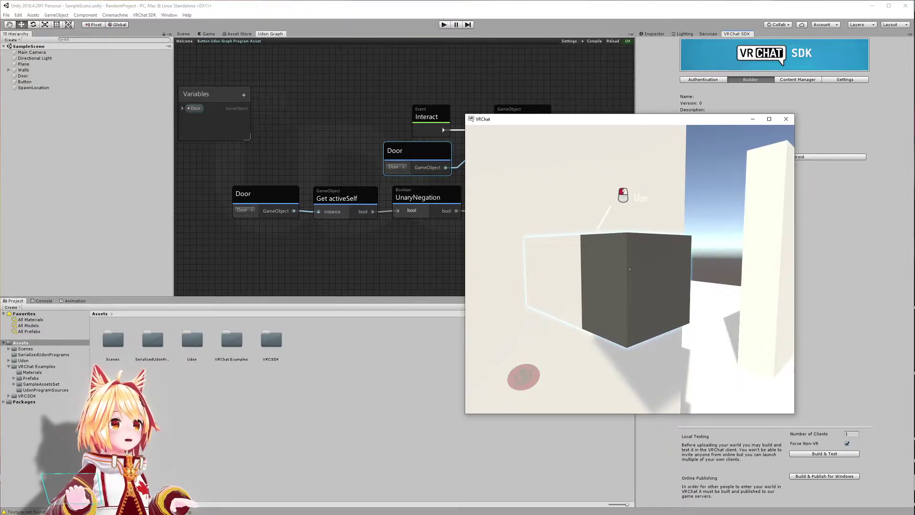
click(630, 269)
click(630, 269)
click(630, 269)
click(629, 268)
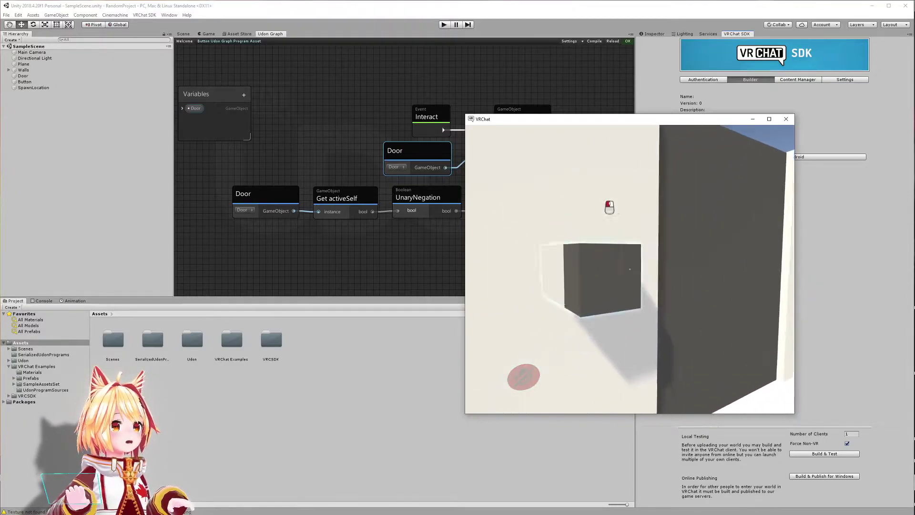
click(630, 270)
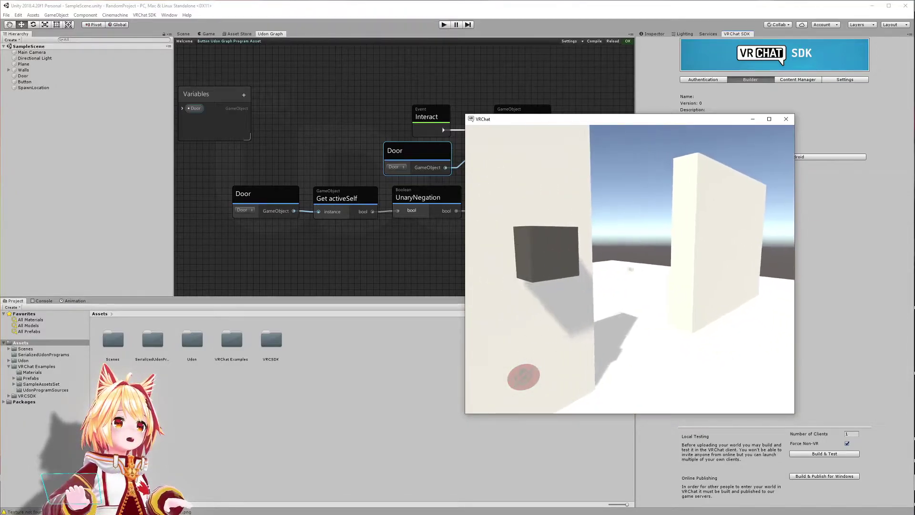
click(629, 269)
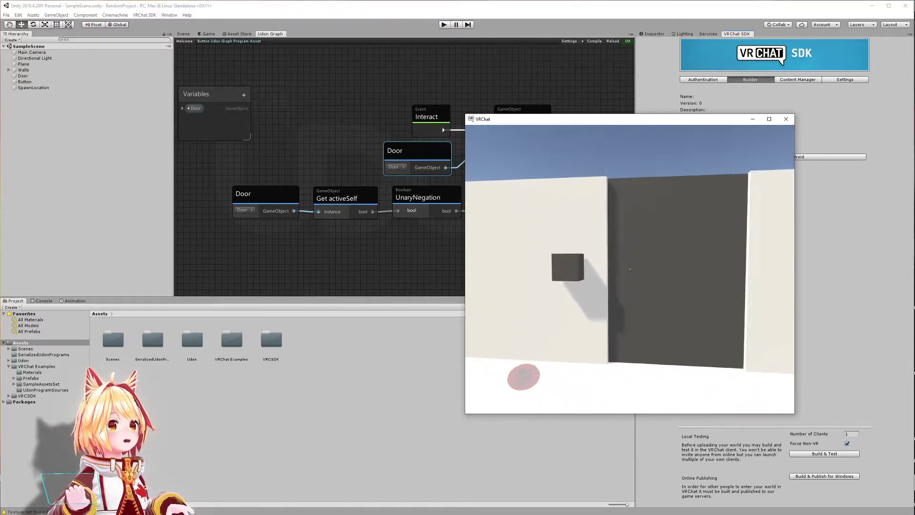
key(s)
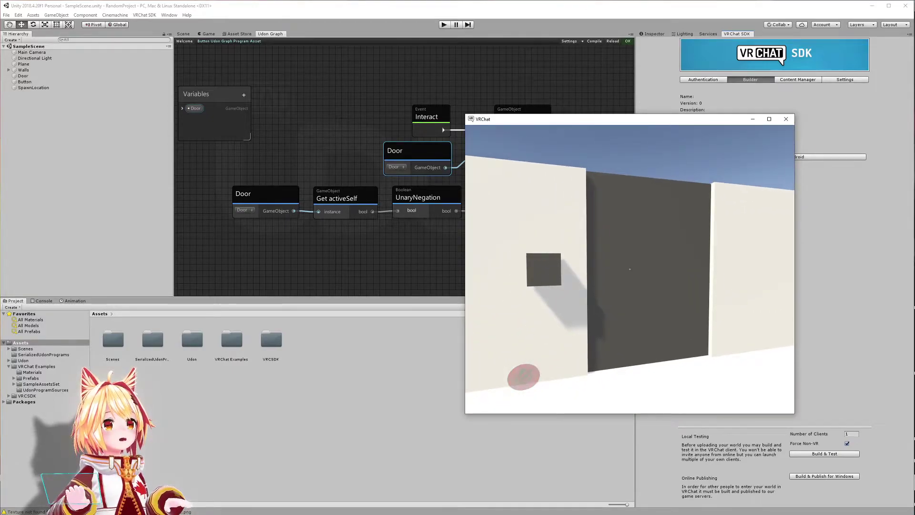
key(w)
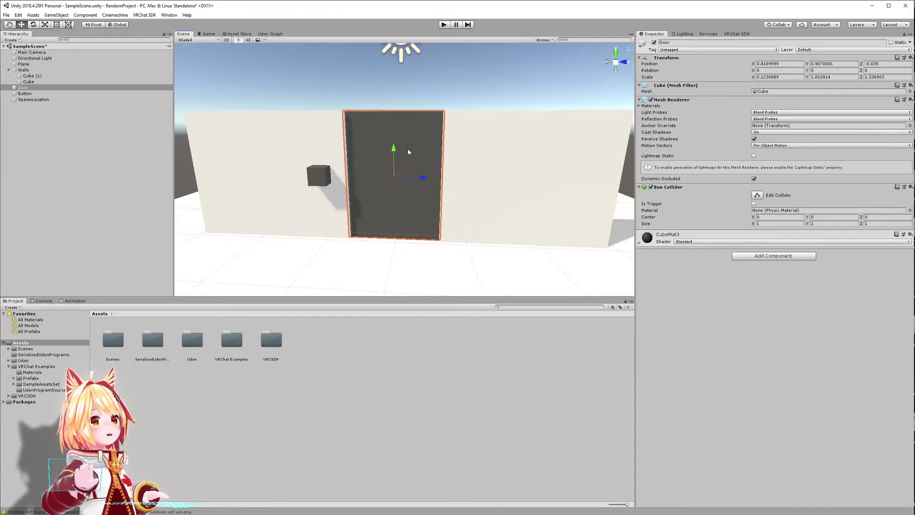
- Nudge the Door slightly, add an Animator component to it, and show the Animation window
mouse_move(426, 178)
mouse_down()
mouse_move(334, 177)
mouse_move(425, 182)
mouse_up()
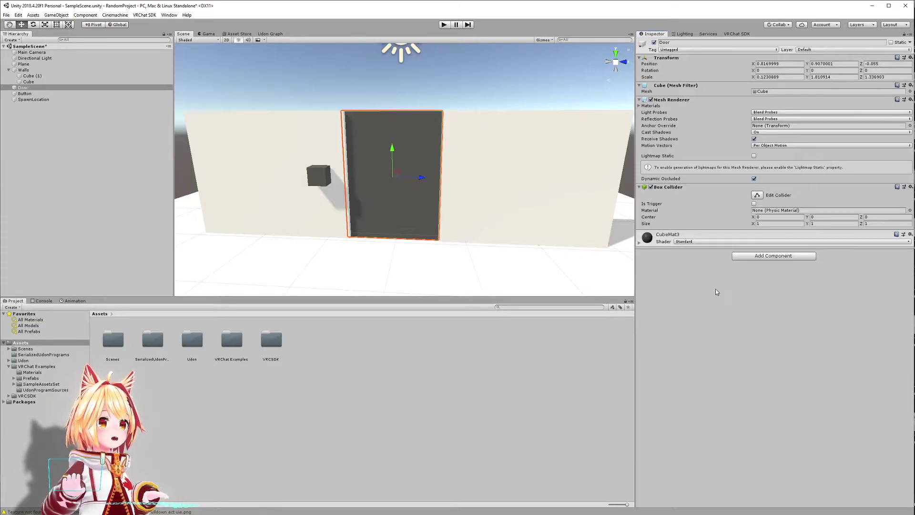
click(57, 89)
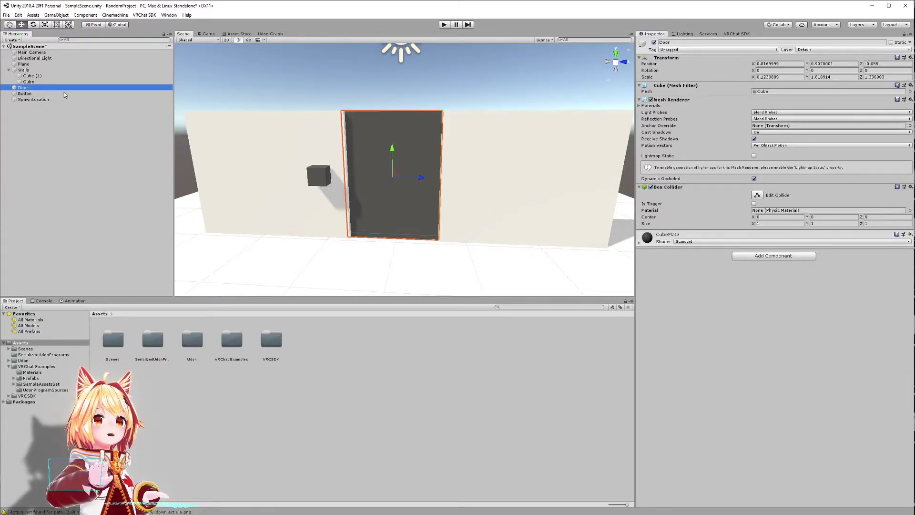
click(767, 257)
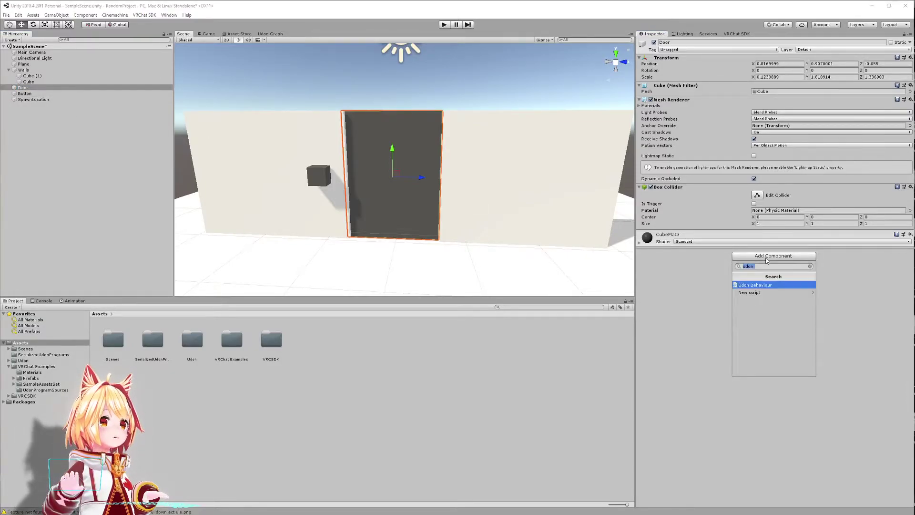
text(anima)
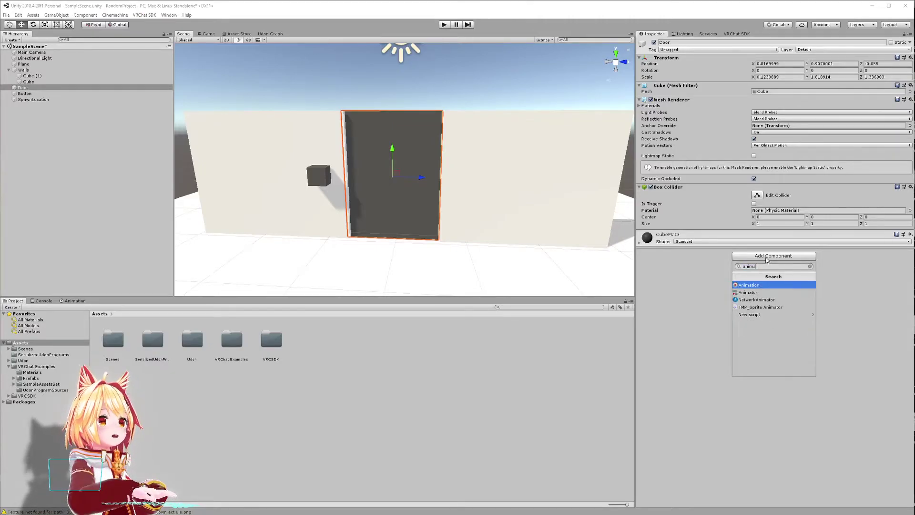
key(Down)
key(Return)
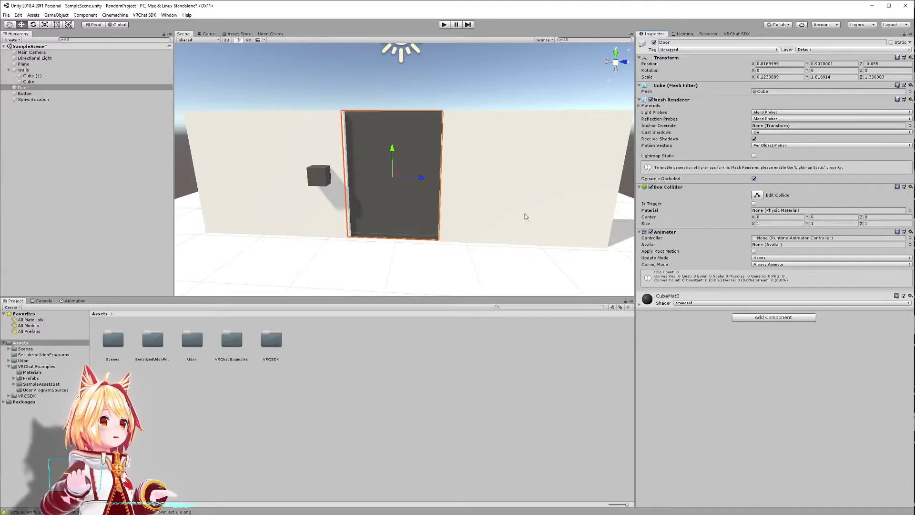
click(76, 301)
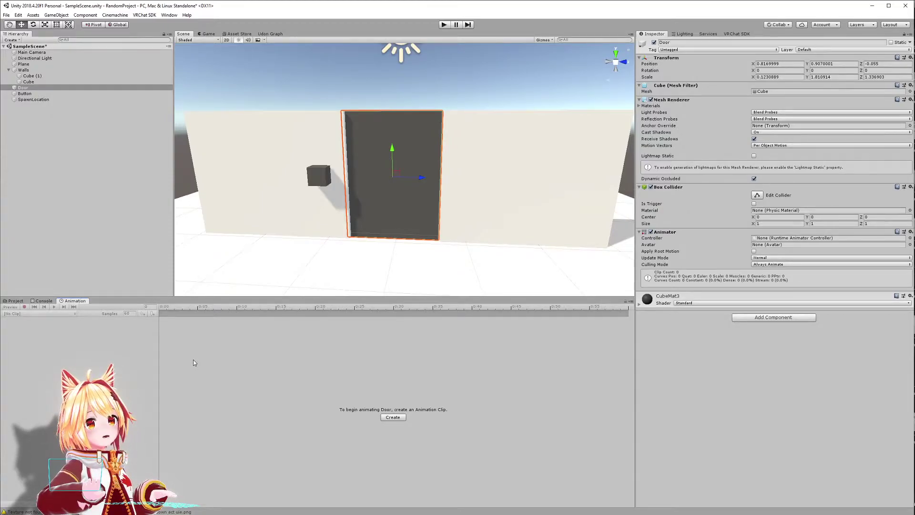
- Create a new animation clip for the Door named DoorClosed
click(393, 417)
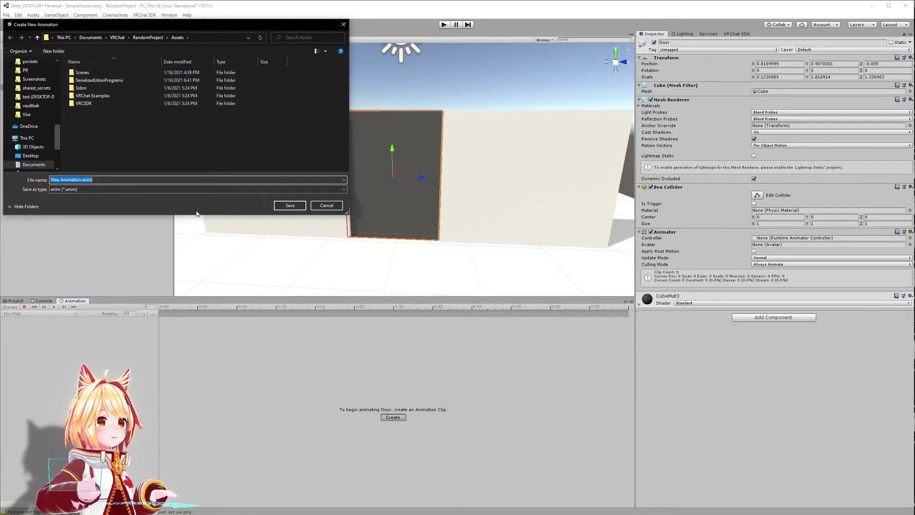
text(D)
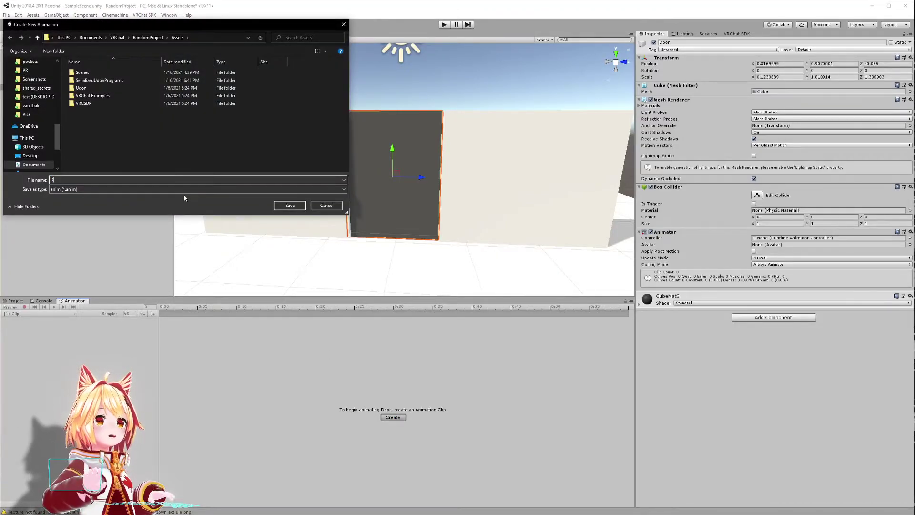
text(oorClosed)
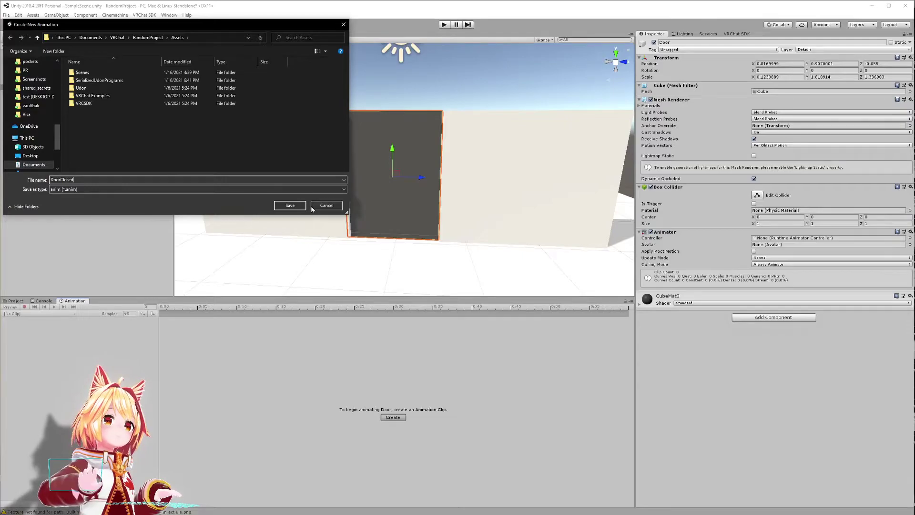
click(296, 209)
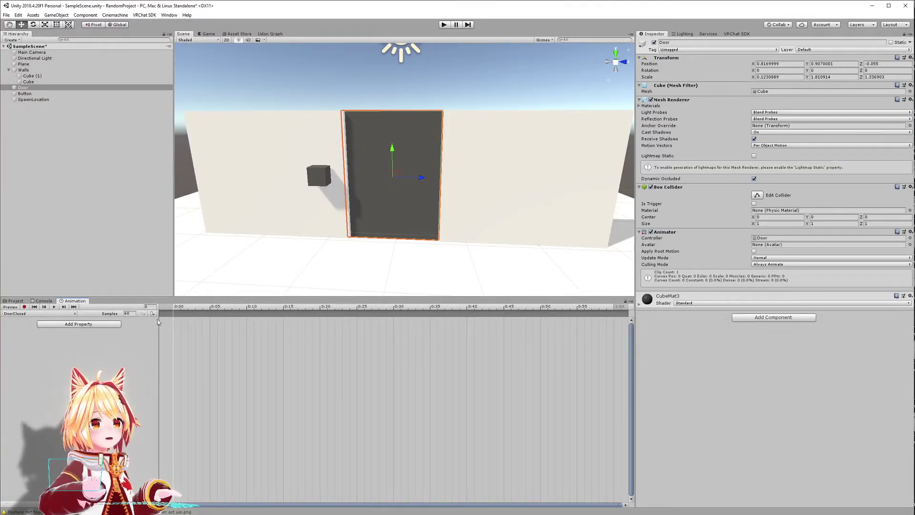
- Key the Door's Transform Position in DoorClosed, keeping only the 0:00 keyframe
click(85, 324)
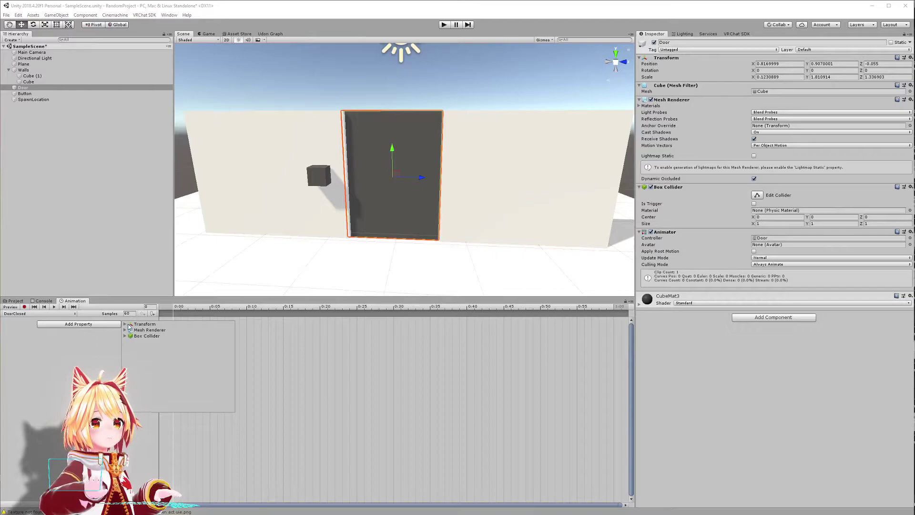
click(231, 329)
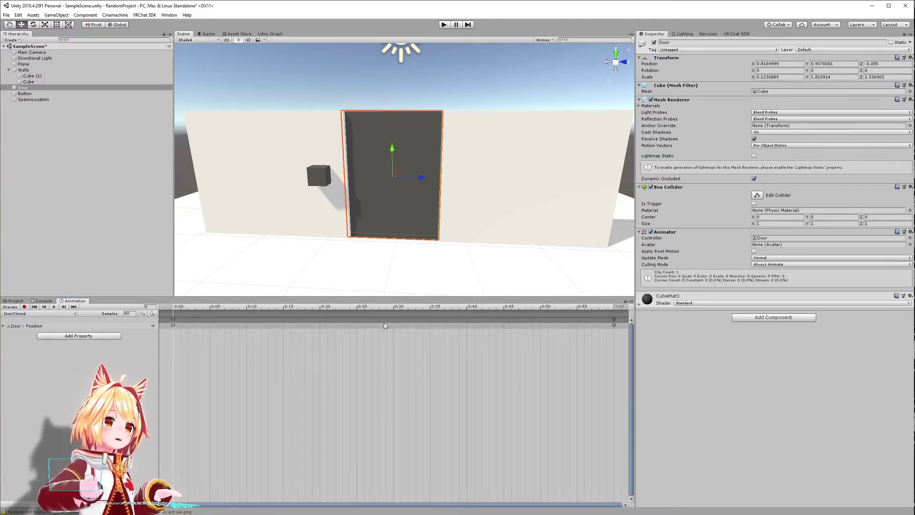
click(612, 319)
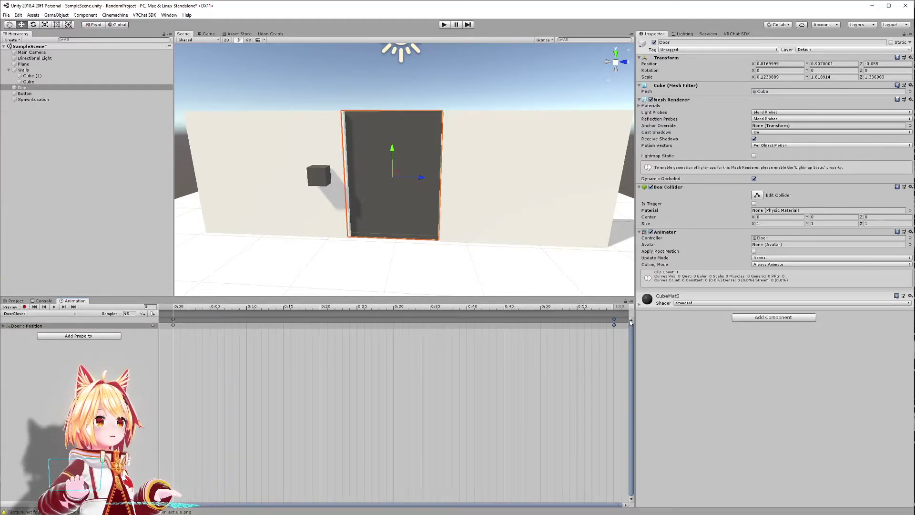
key(Delete)
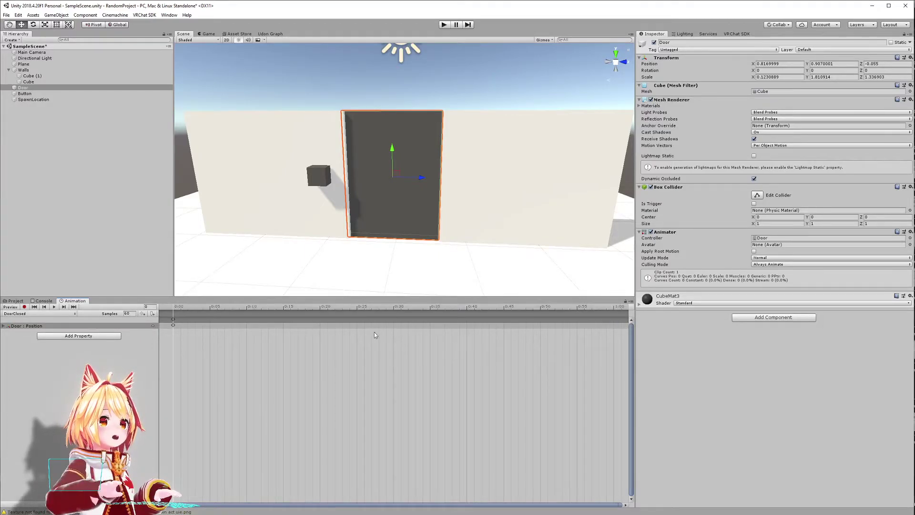
click(173, 319)
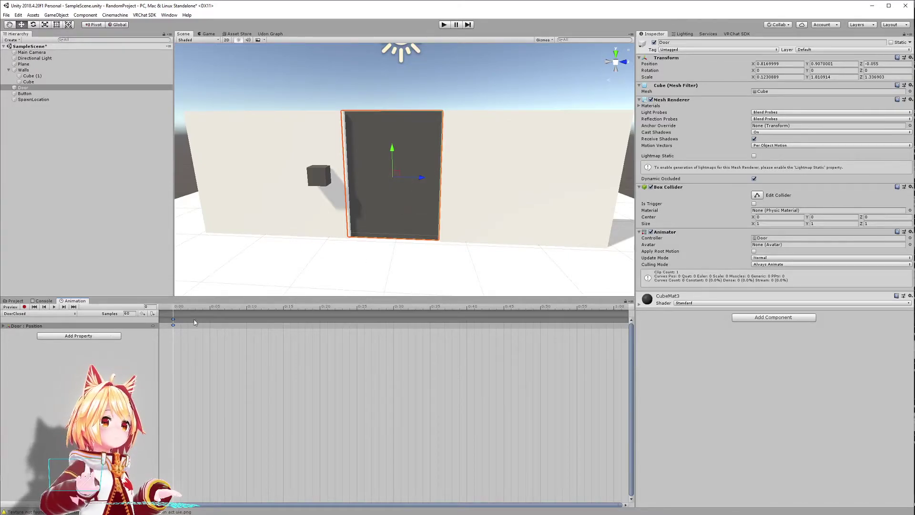
click(14, 313)
- Create a DoorOpen clip with a Door Position track keyed only at 0:00
click(19, 332)
text(Door)
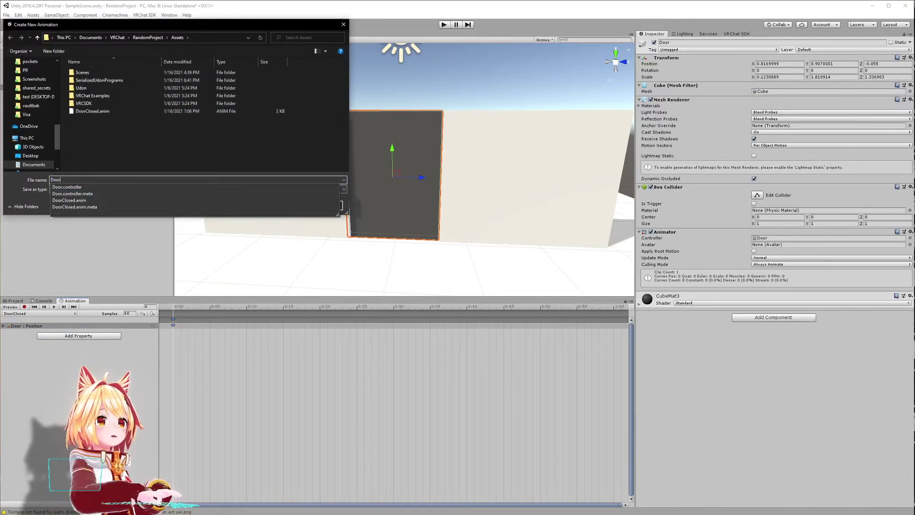
text(Open)
key(Return)
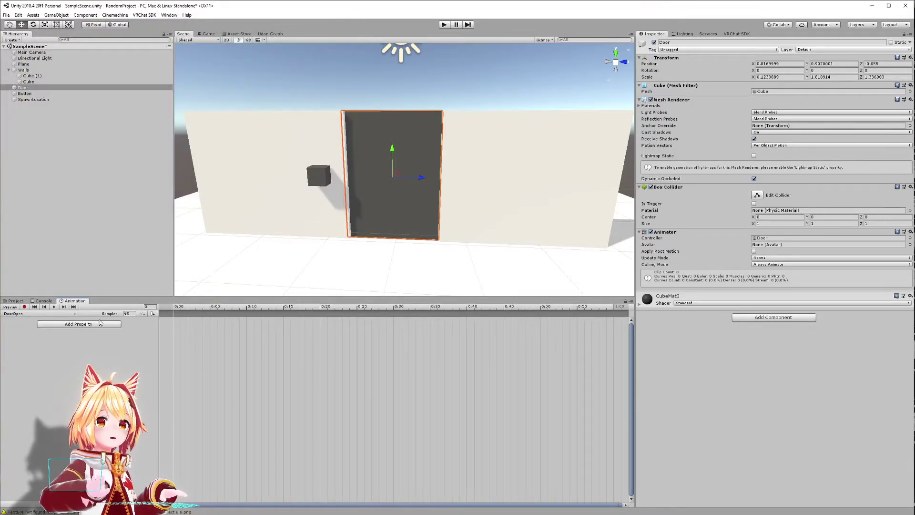
click(104, 325)
click(125, 325)
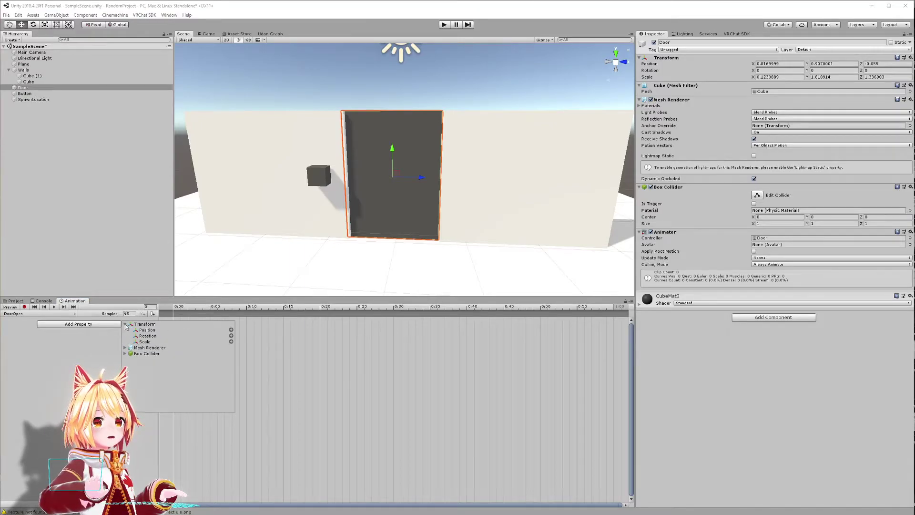
click(231, 329)
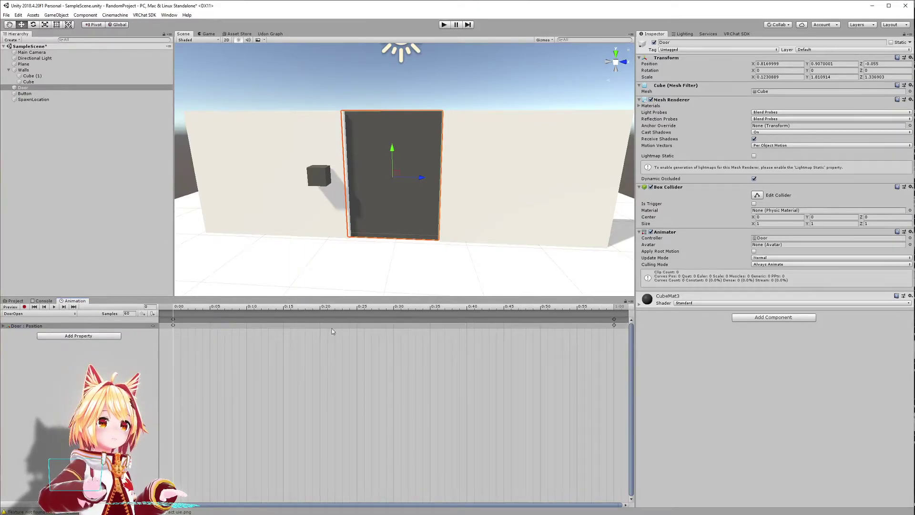
click(614, 319)
key(Delete)
click(173, 320)
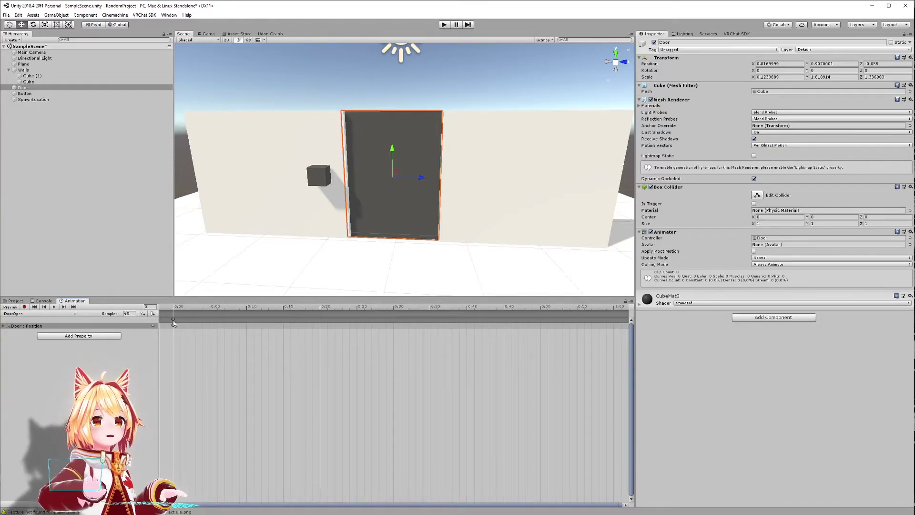
- Record the door slid sideways out of the doorway to Z -1.369
click(24, 307)
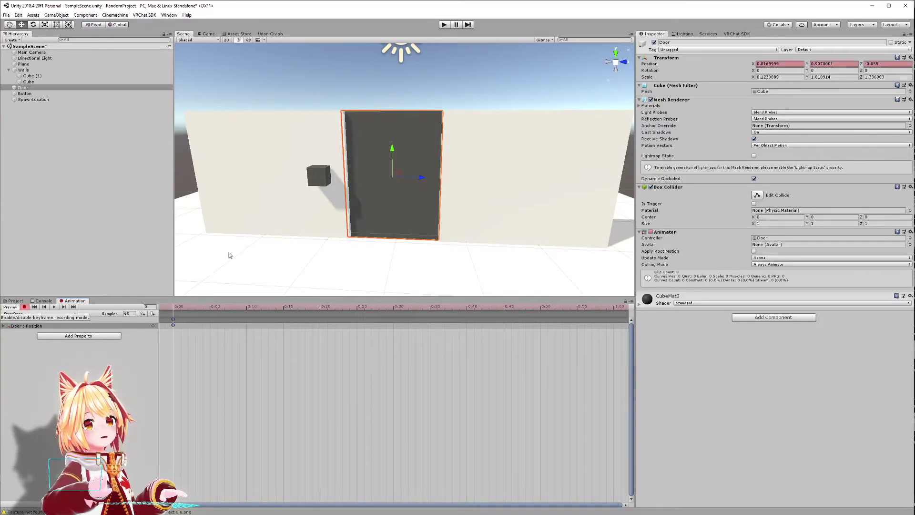
drag(422, 180, 332, 174)
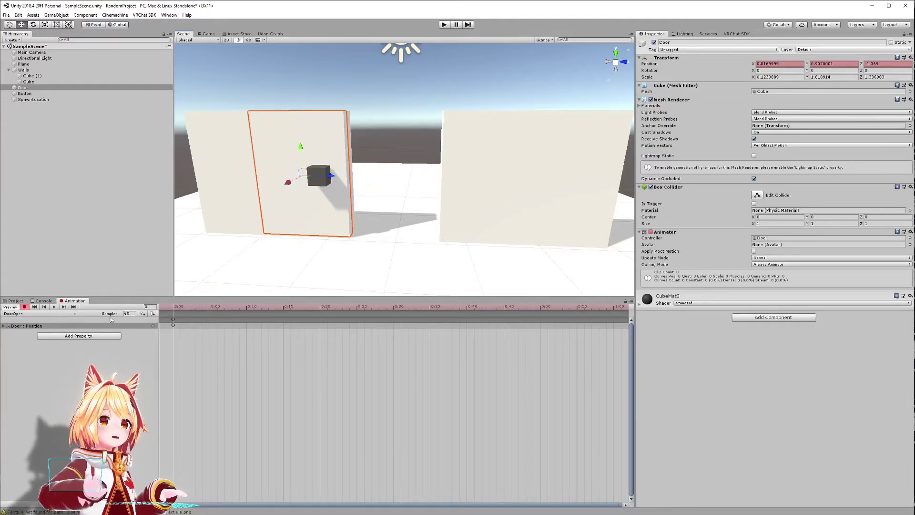
click(25, 306)
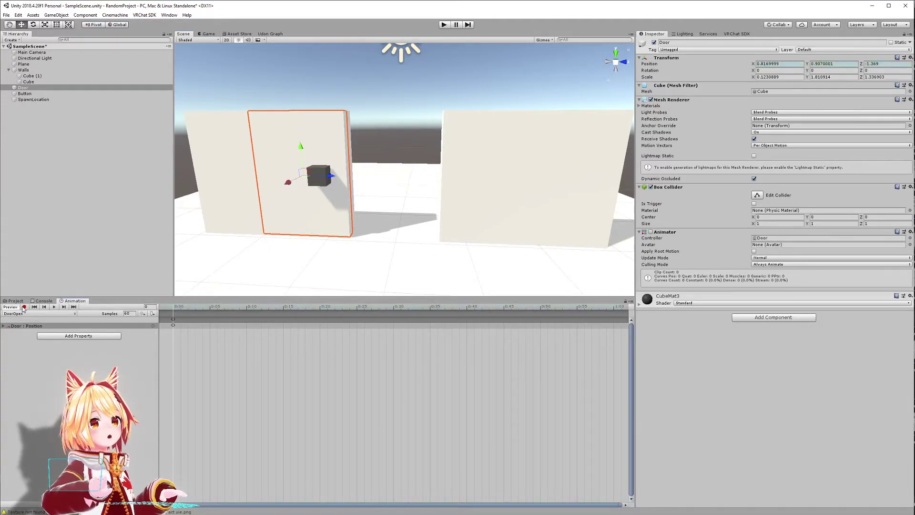
- Preview DoorOpen and DoorClosed, ending on DoorClosed with the door at Z -0.055
click(49, 314)
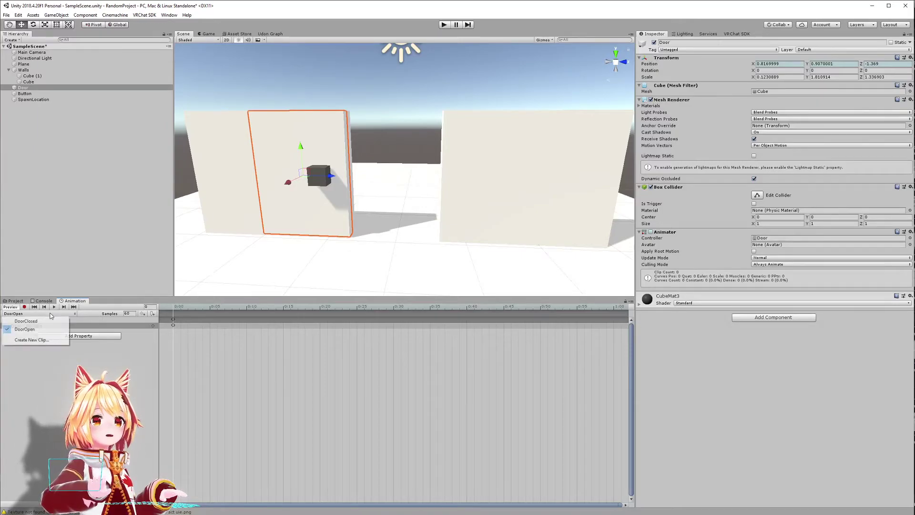
click(26, 322)
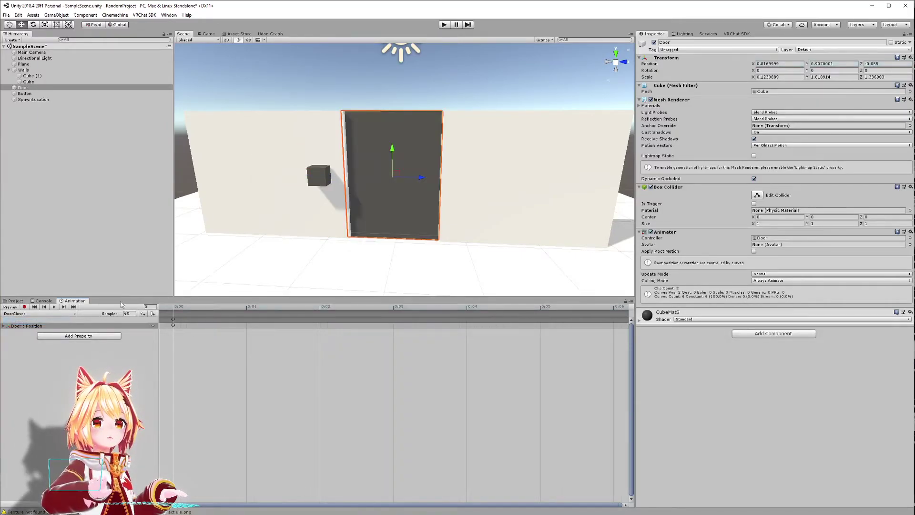
click(45, 316)
click(20, 329)
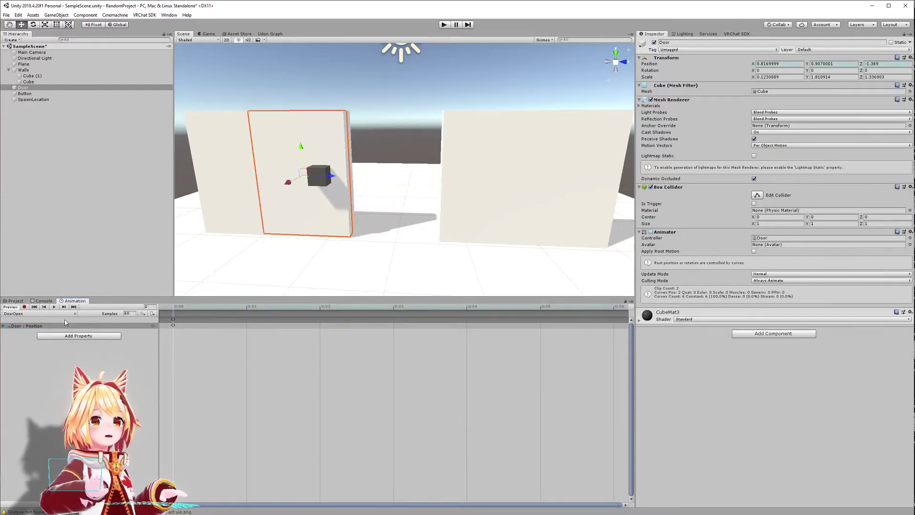
click(28, 314)
click(27, 321)
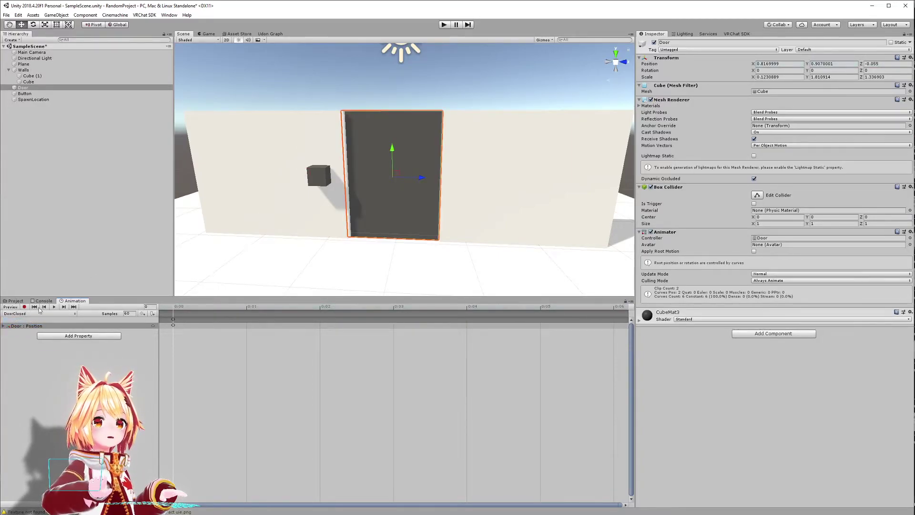
click(432, 89)
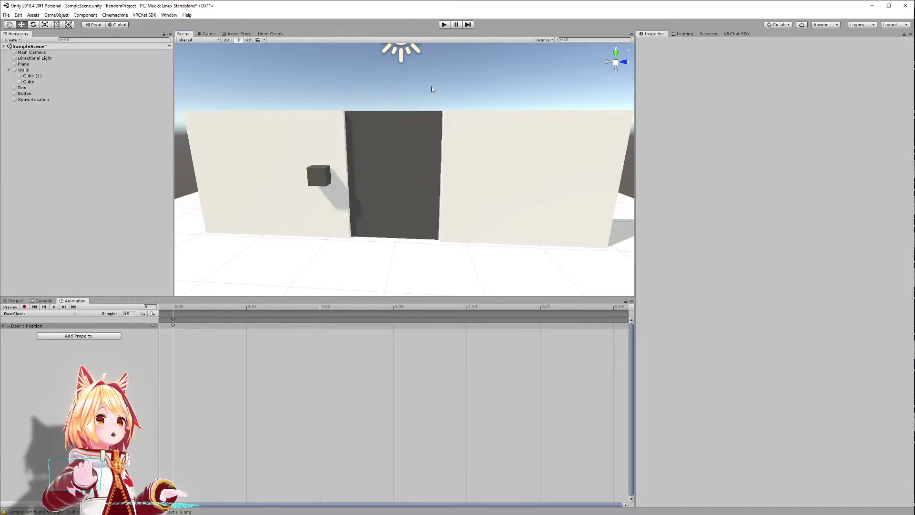
click(371, 176)
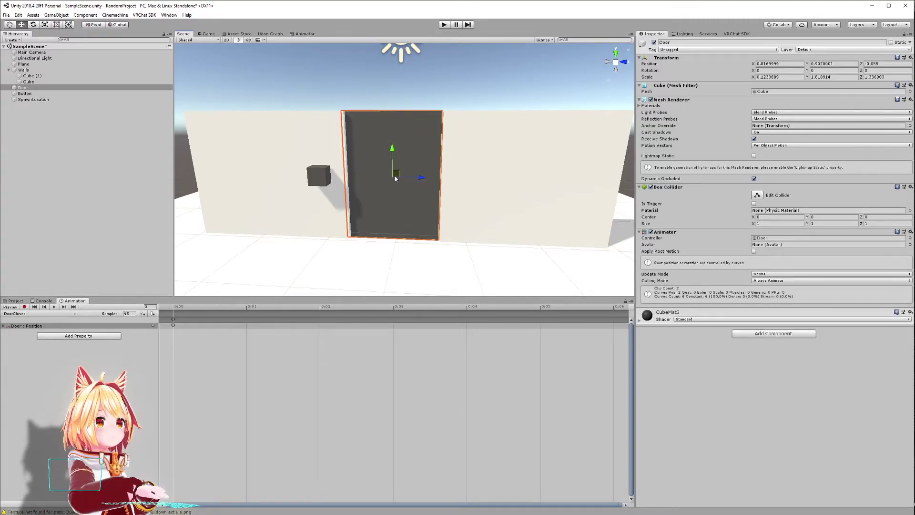
- Open the Door animator controller and line up DoorClosed above DoorOpen
double_click(762, 240)
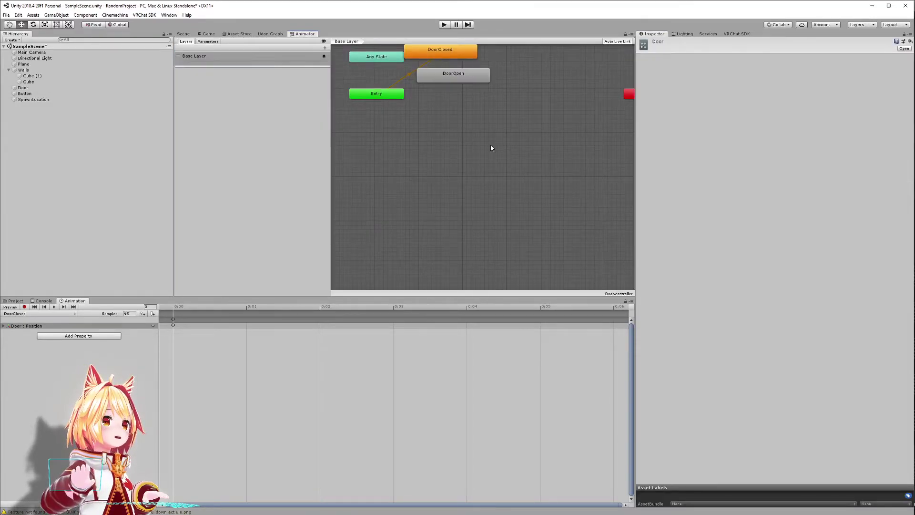
middle_drag(463, 141, 487, 213)
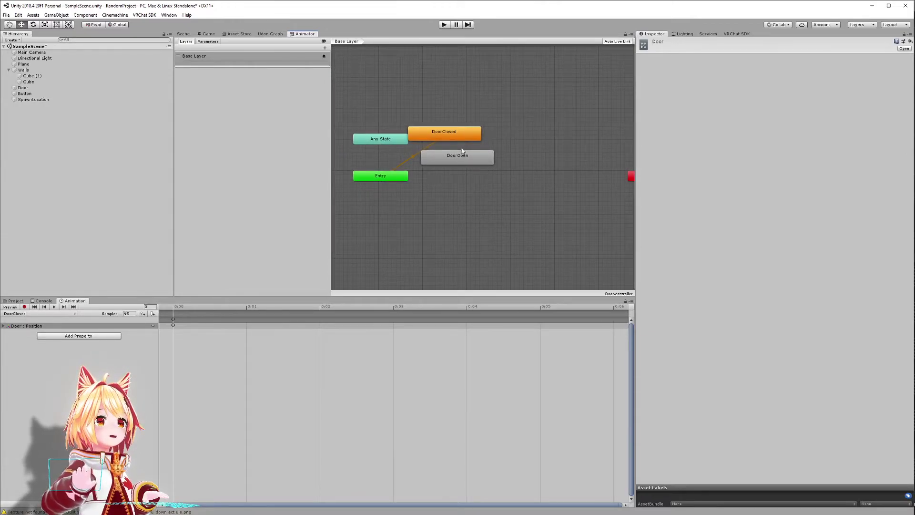
drag(455, 162, 457, 191)
drag(449, 131, 477, 137)
mouse_move(458, 188)
mouse_down()
mouse_move(492, 215)
mouse_move(462, 206)
mouse_up()
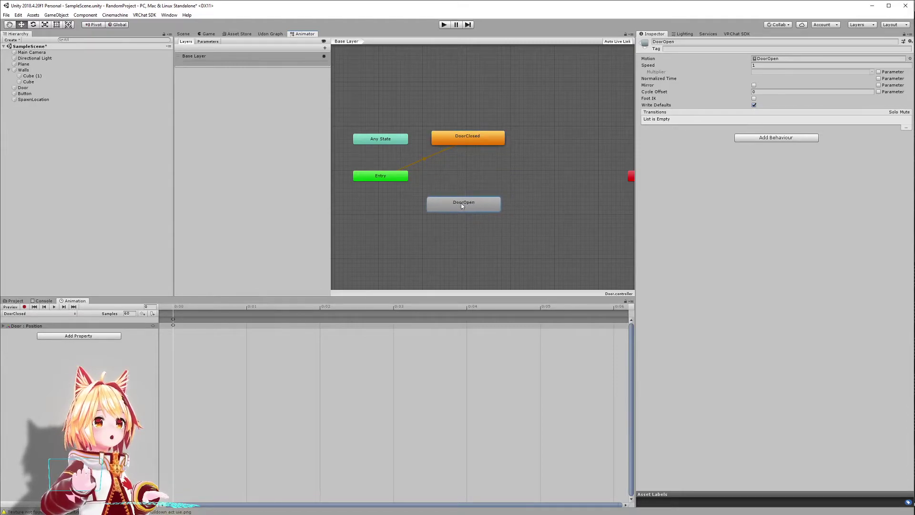
mouse_move(471, 141)
mouse_down()
mouse_move(466, 155)
mouse_move(470, 147)
mouse_up()
click(380, 171)
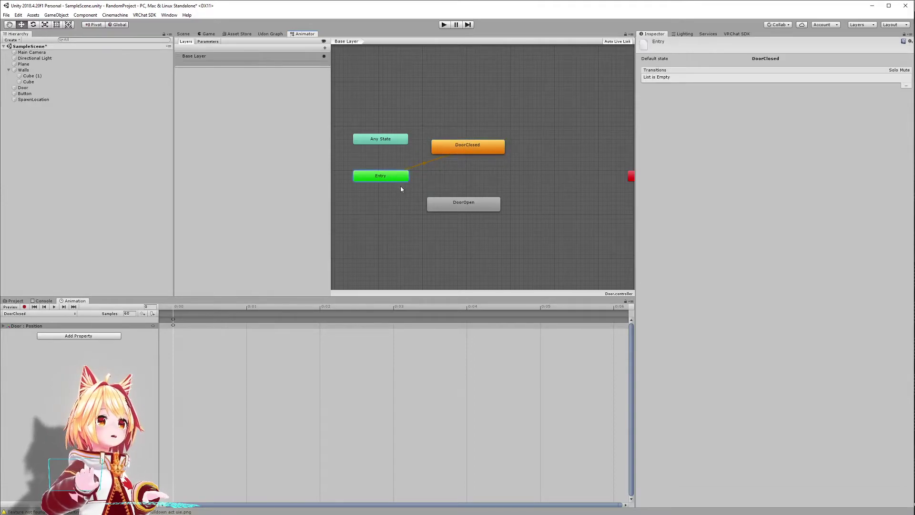
click(456, 149)
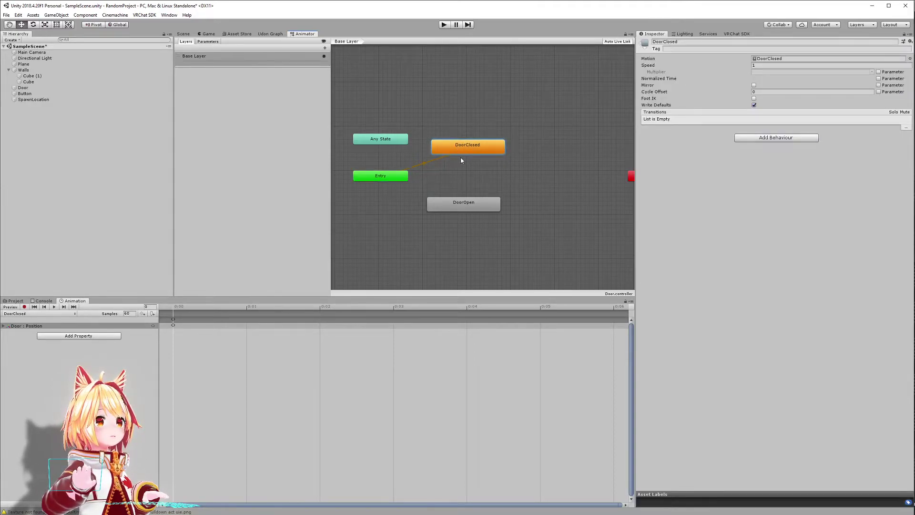
drag(470, 147, 462, 137)
mouse_move(458, 201)
mouse_down()
mouse_move(453, 170)
mouse_move(448, 197)
mouse_move(456, 207)
mouse_up()
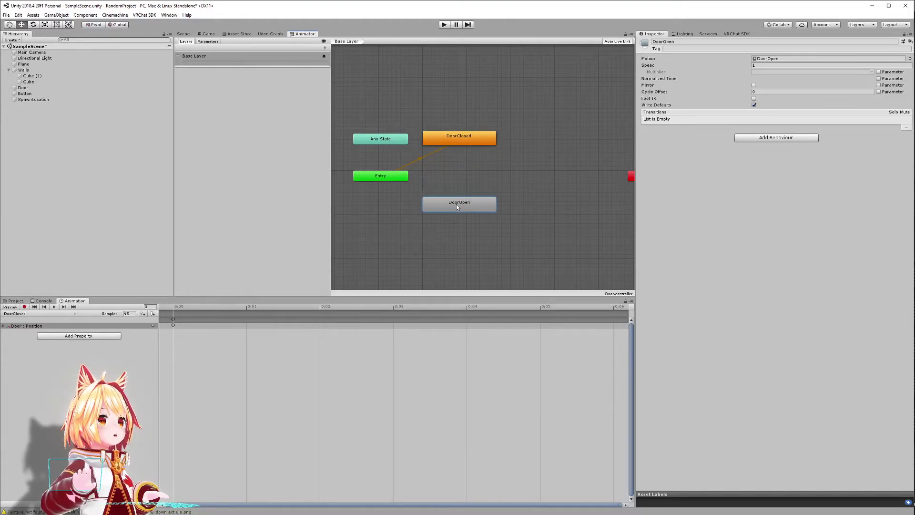
- Add transitions from DoorClosed to DoorOpen and from DoorOpen back to DoorClosed
click(474, 140)
right_click(475, 140)
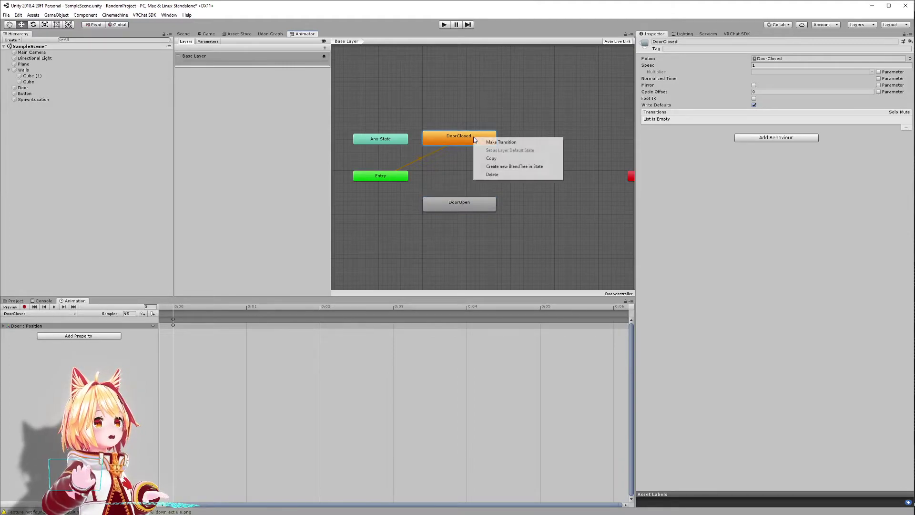
click(500, 142)
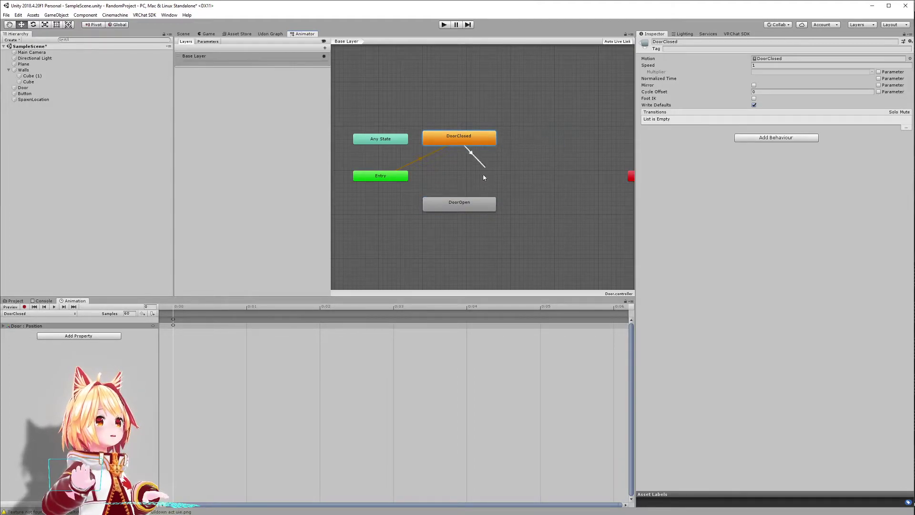
click(461, 203)
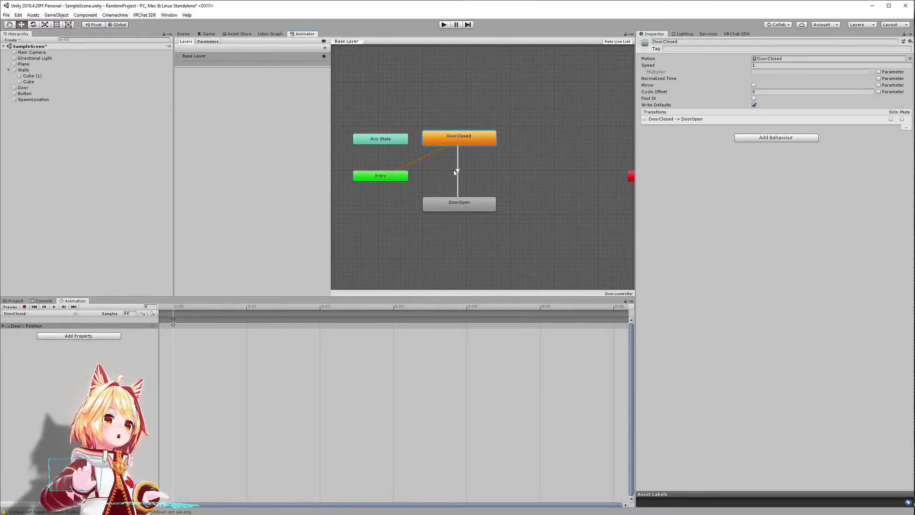
right_click(431, 204)
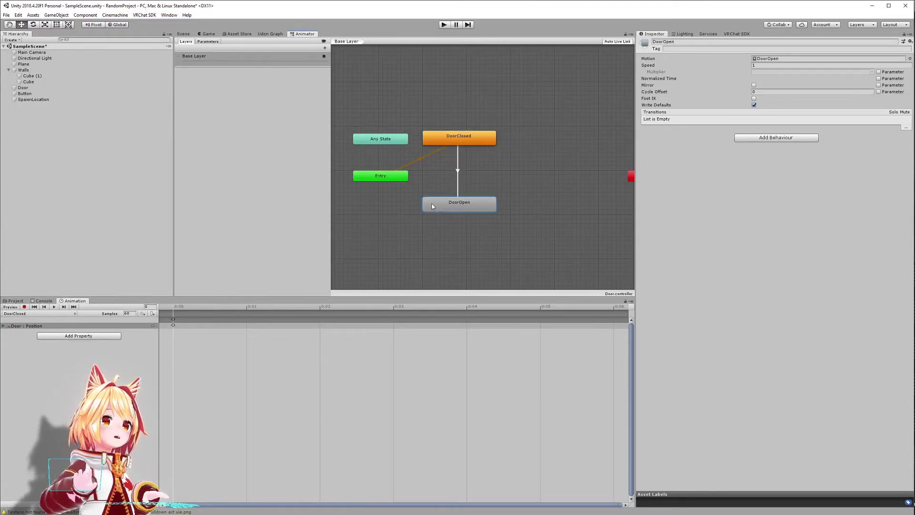
click(445, 208)
click(449, 146)
click(462, 138)
click(458, 180)
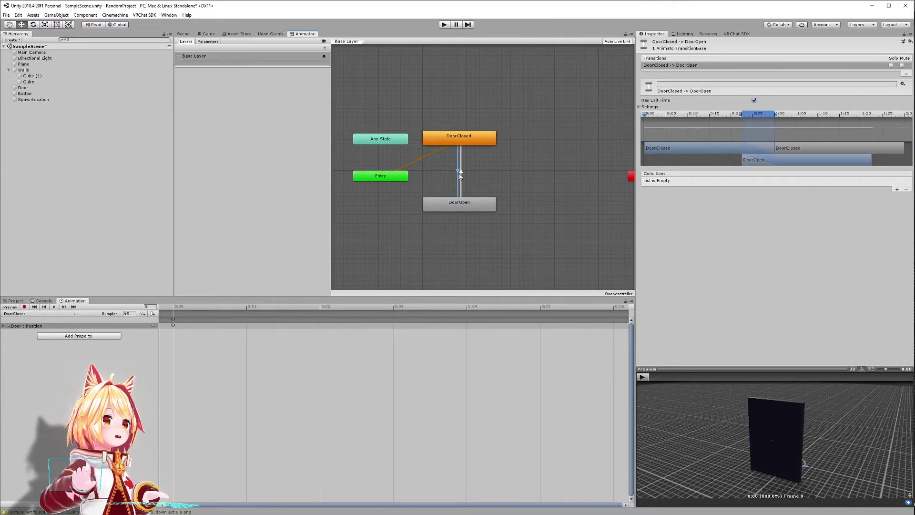
click(418, 97)
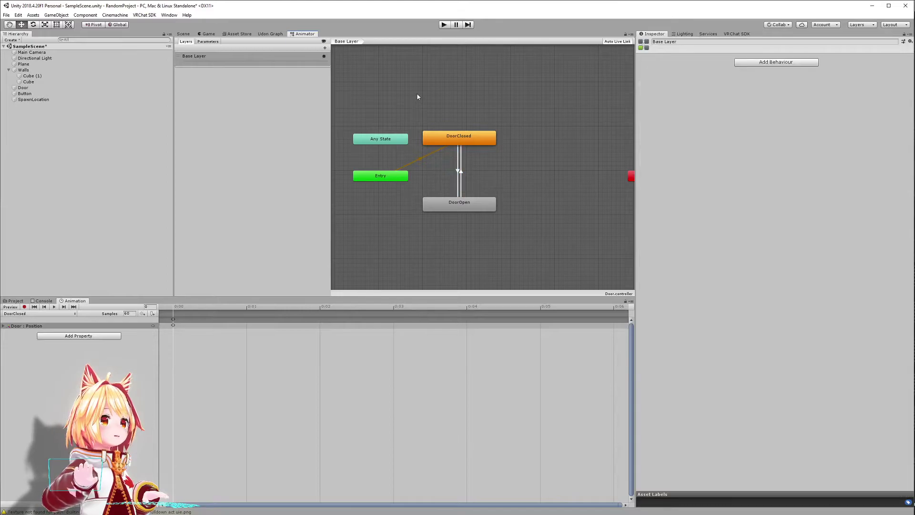
- In the Animator's Parameters list, add a new Bool parameter and name it IsOpen
click(209, 42)
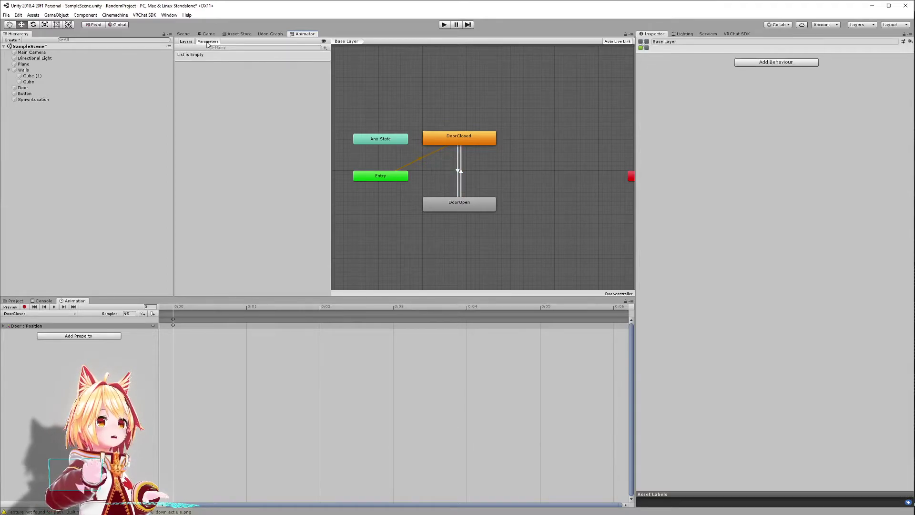
click(325, 48)
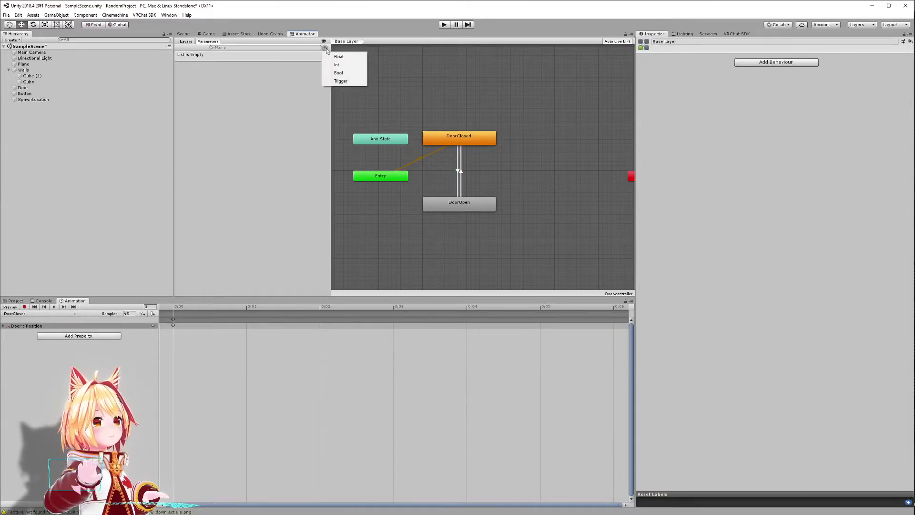
click(339, 74)
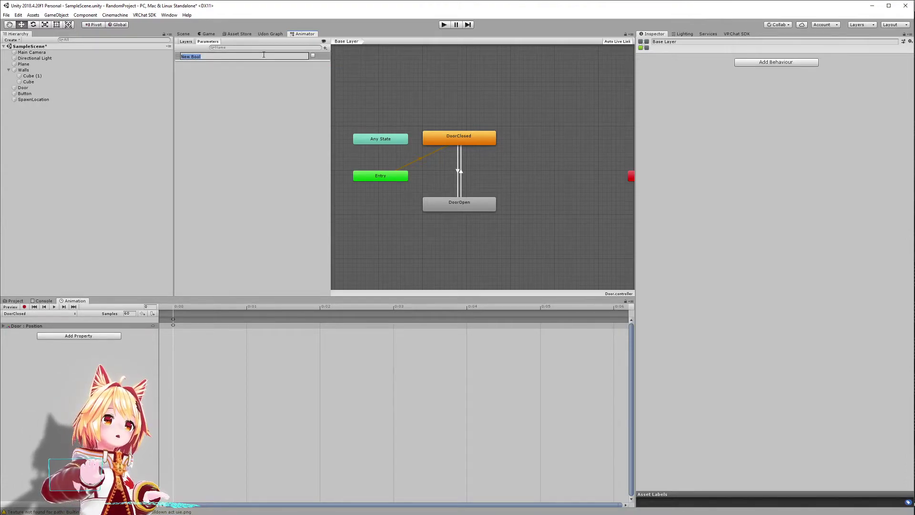
text(IsOpen)
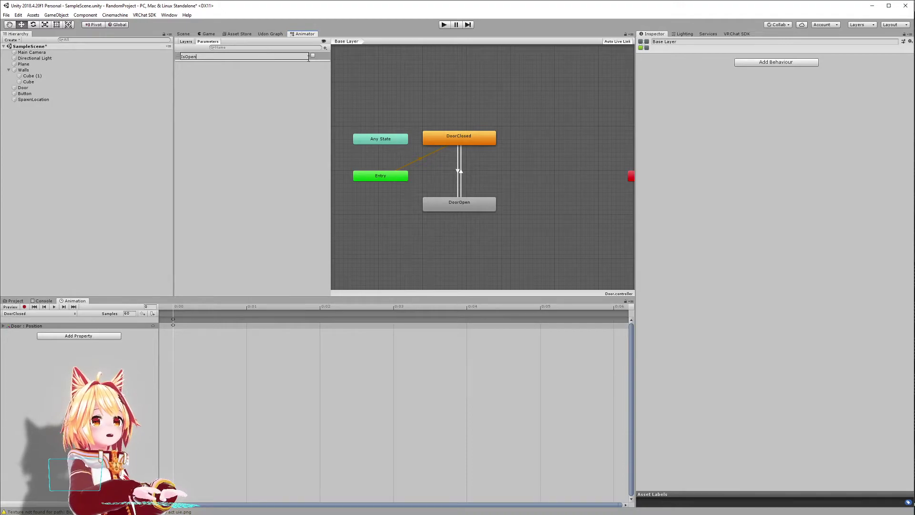
key(Return)
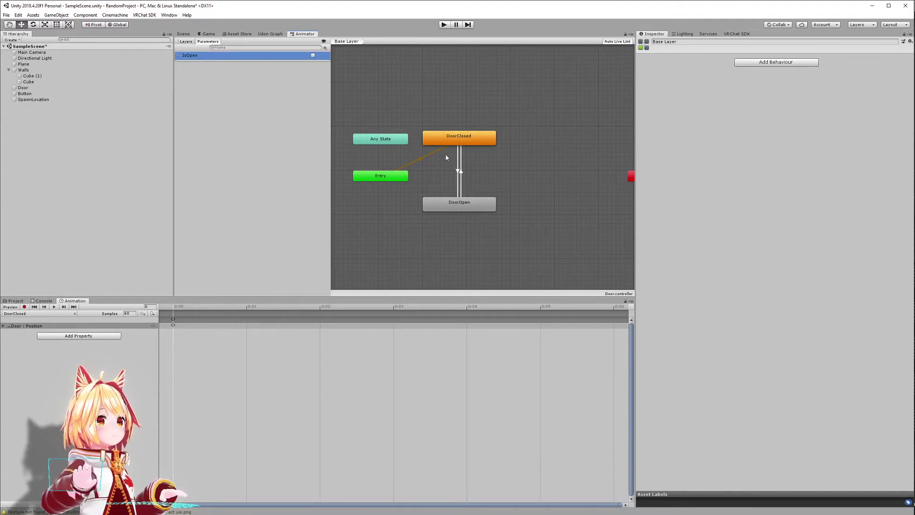
- Add IsOpen conditions to both door transitions, requiring false for DoorOpen to DoorClosed
click(459, 171)
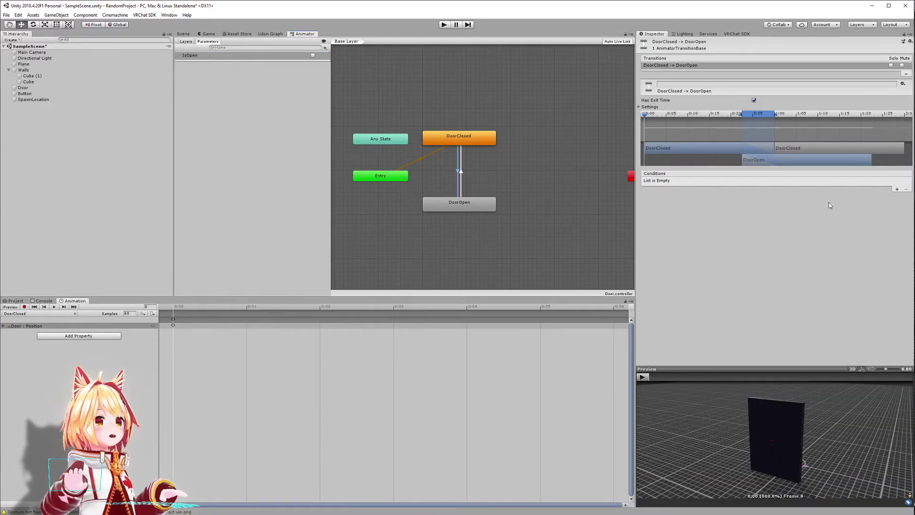
click(897, 190)
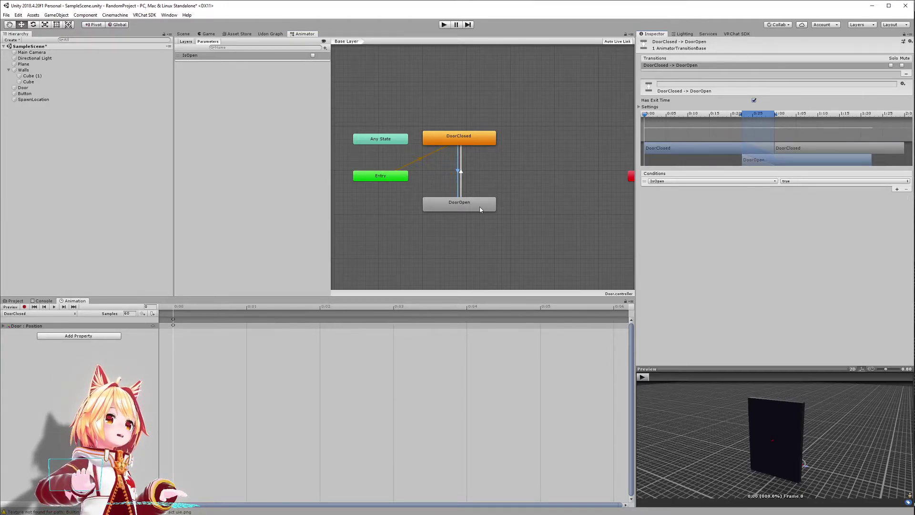
click(461, 176)
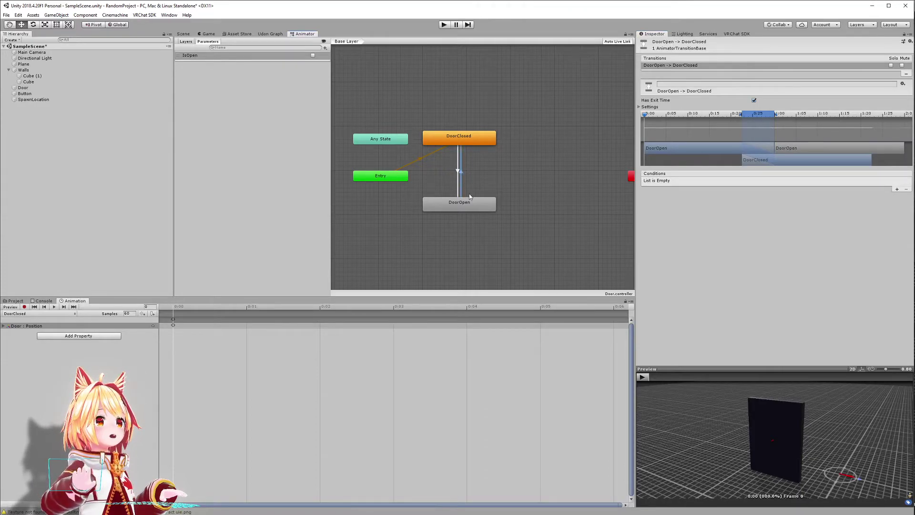
click(897, 189)
click(724, 182)
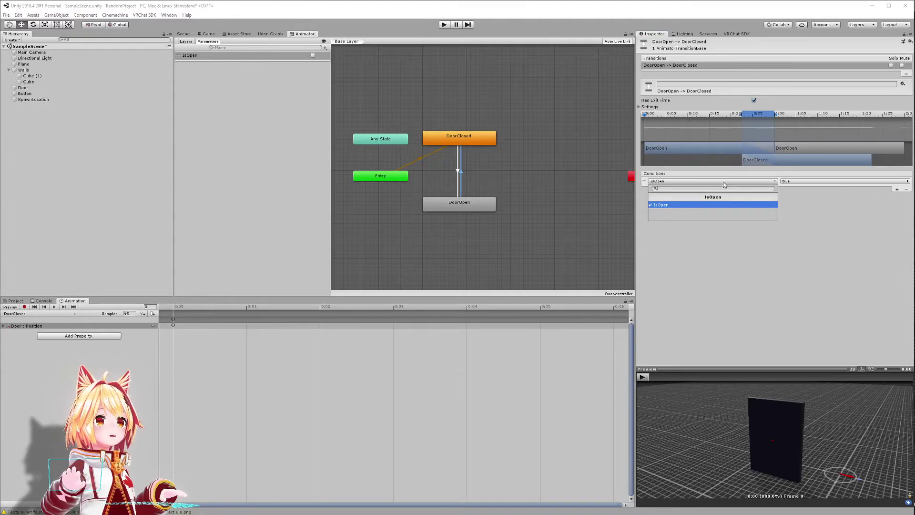
click(808, 183)
click(808, 181)
click(805, 198)
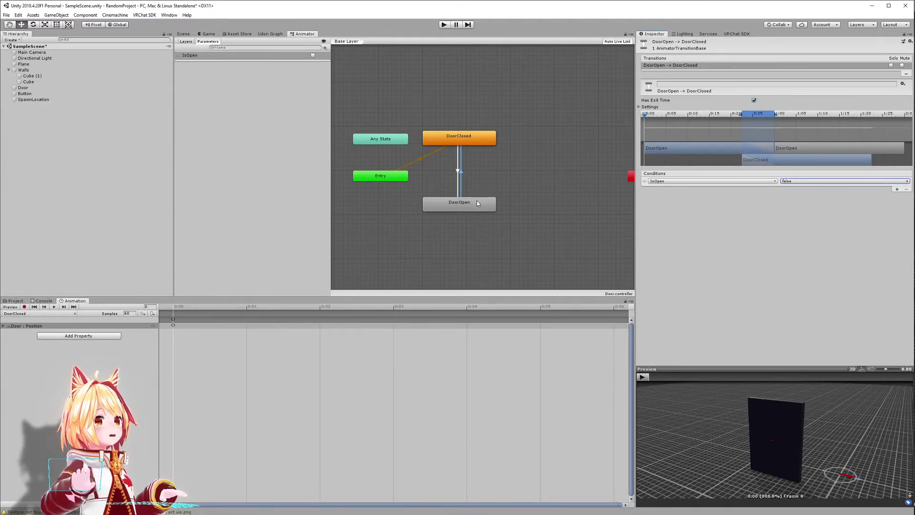
- Turn off Has Exit Time on the DoorOpen to DoorClosed transition and return to the Scene view
click(457, 172)
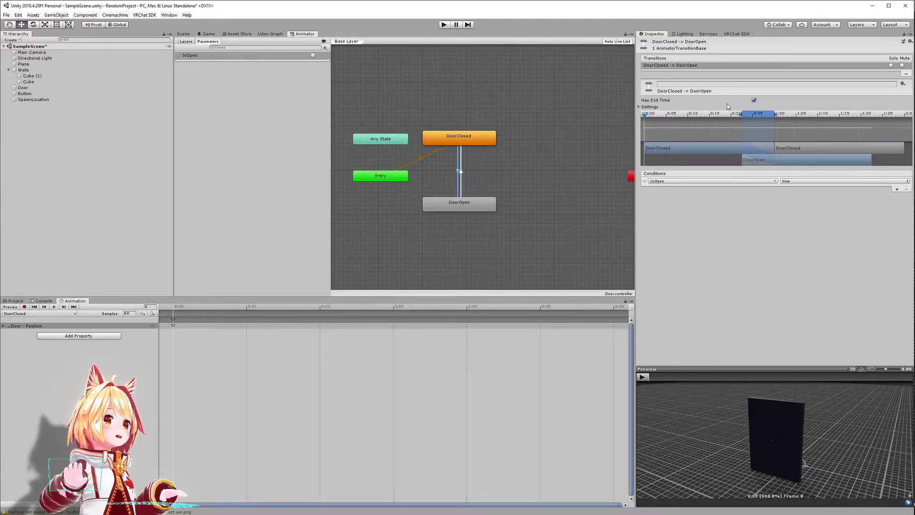
click(461, 175)
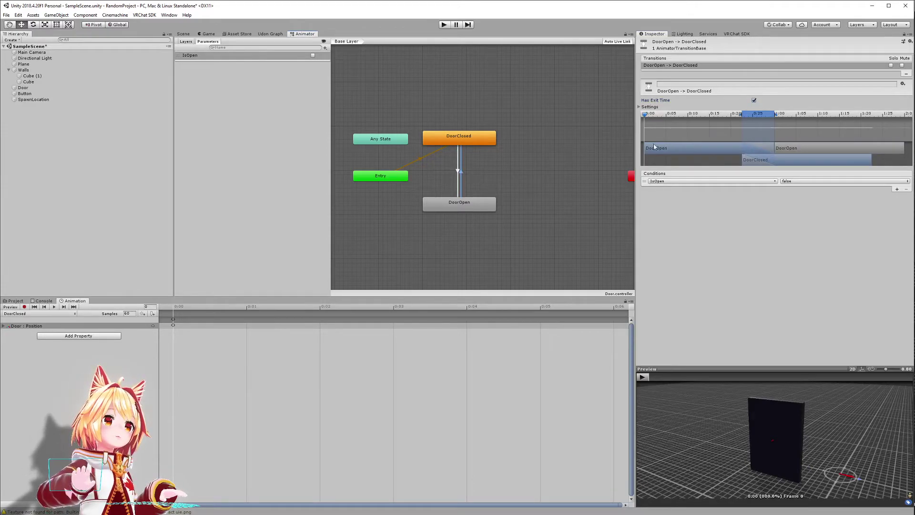
click(755, 101)
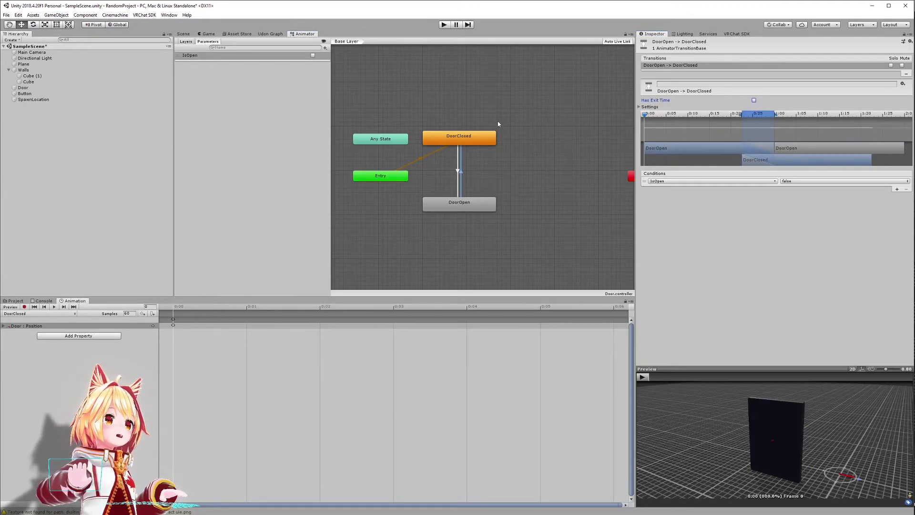
click(185, 35)
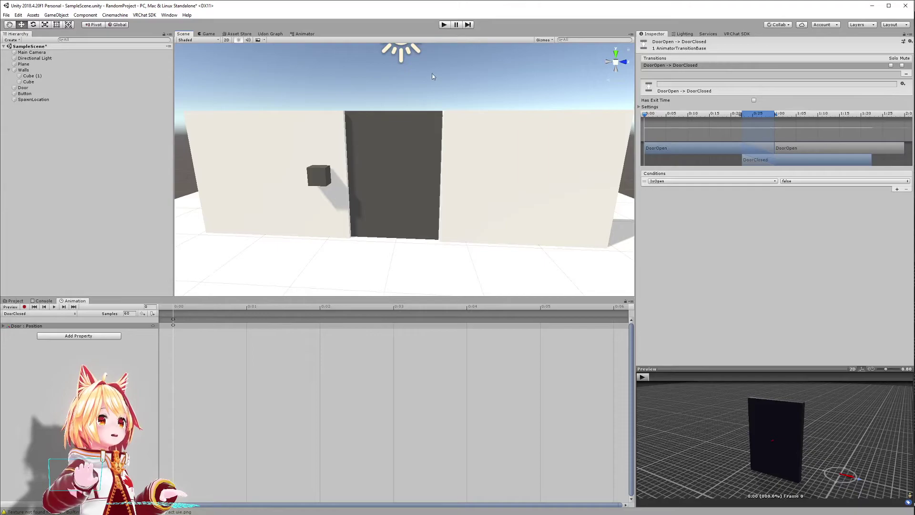
- Enter Play mode and dock the Animator state machine beside the scene view
click(444, 24)
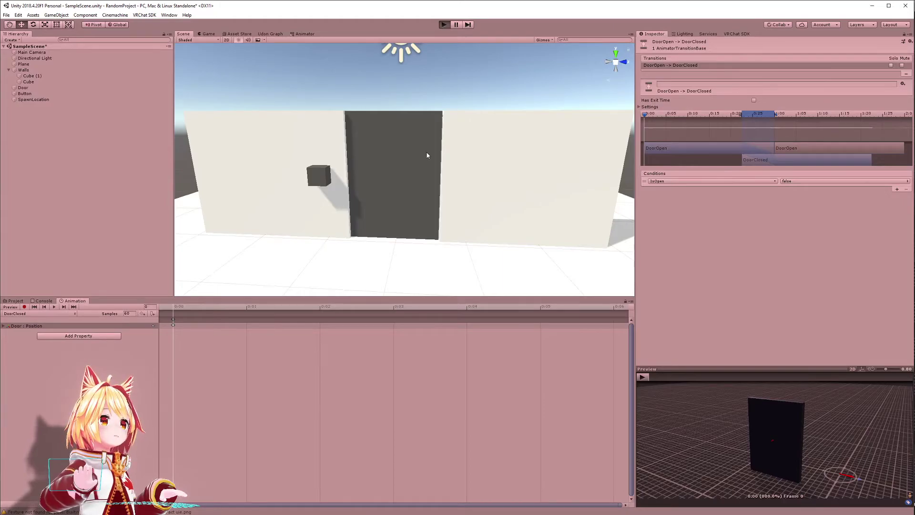
click(208, 33)
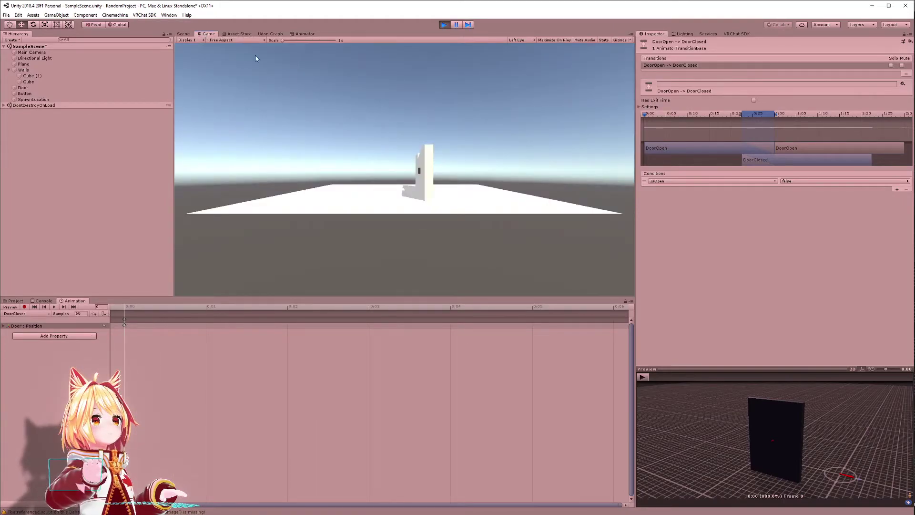
click(183, 34)
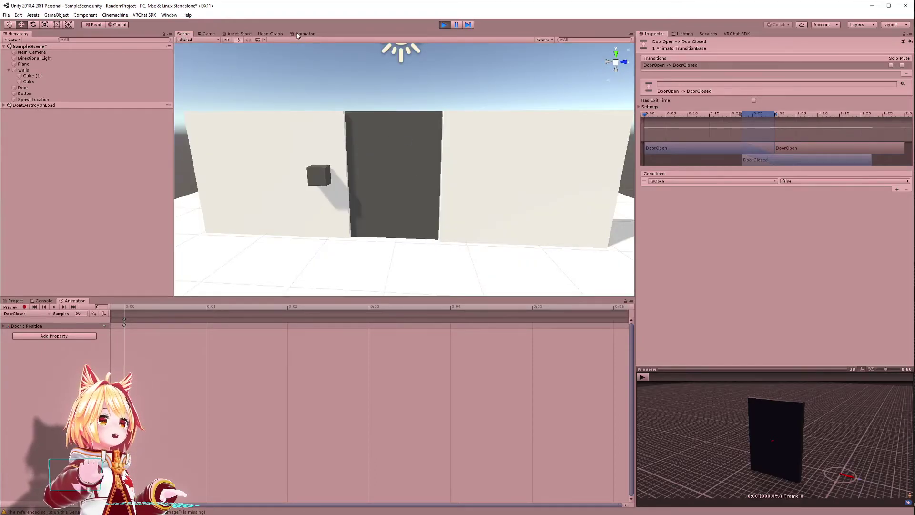
drag(297, 35, 567, 157)
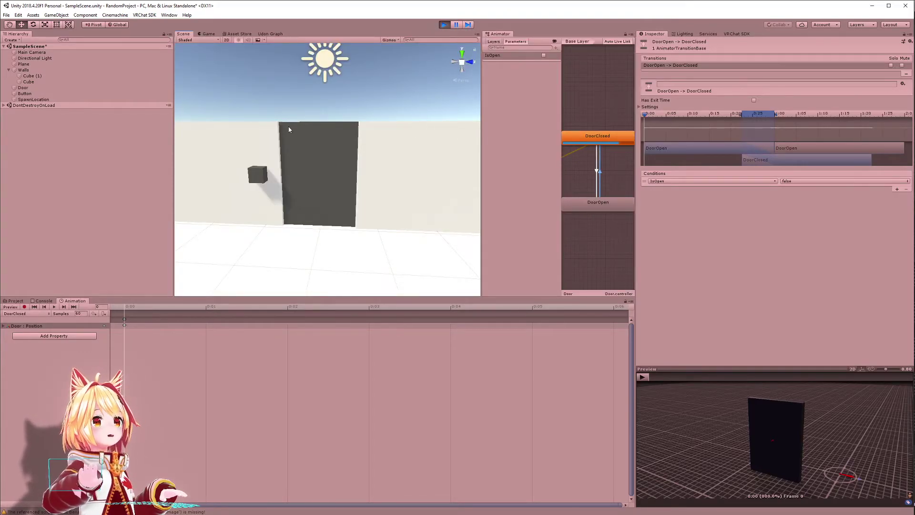
- Toggle IsOpen on and off to open and close the door, then stop Play mode and restore the layout
click(544, 56)
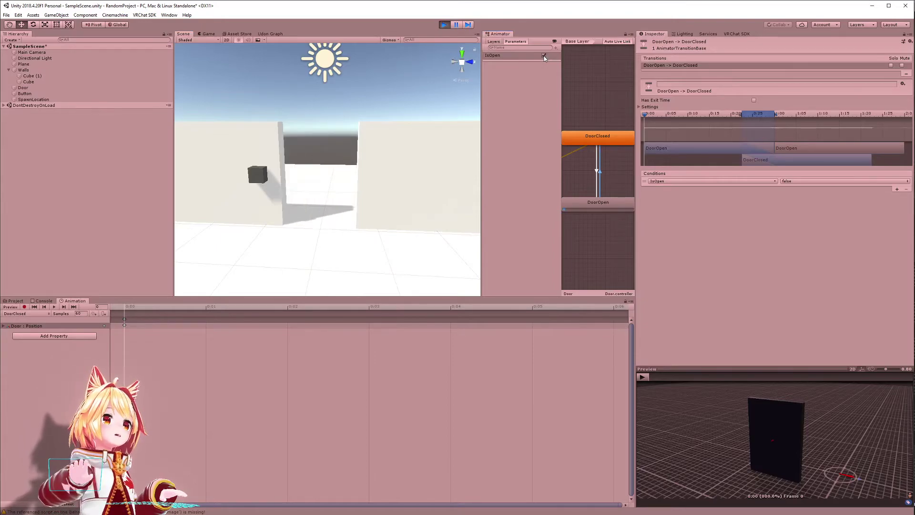
click(544, 56)
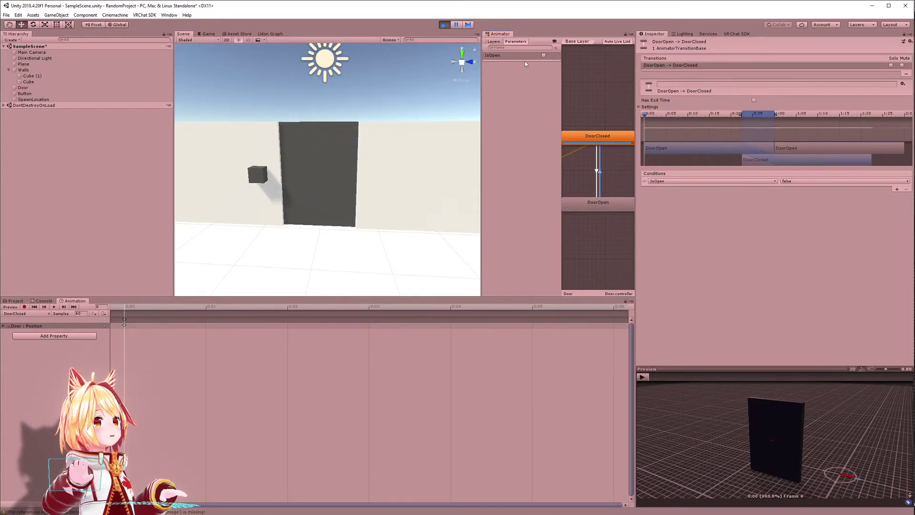
click(443, 25)
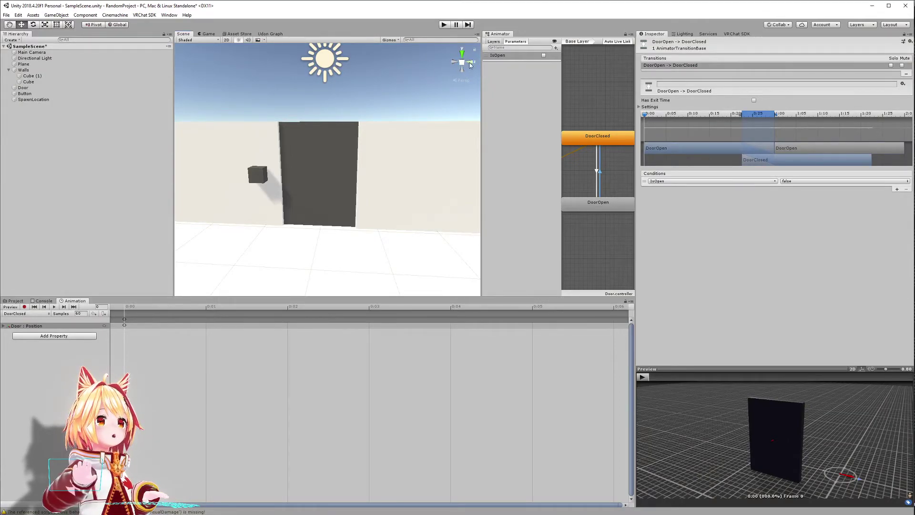
drag(503, 36, 293, 34)
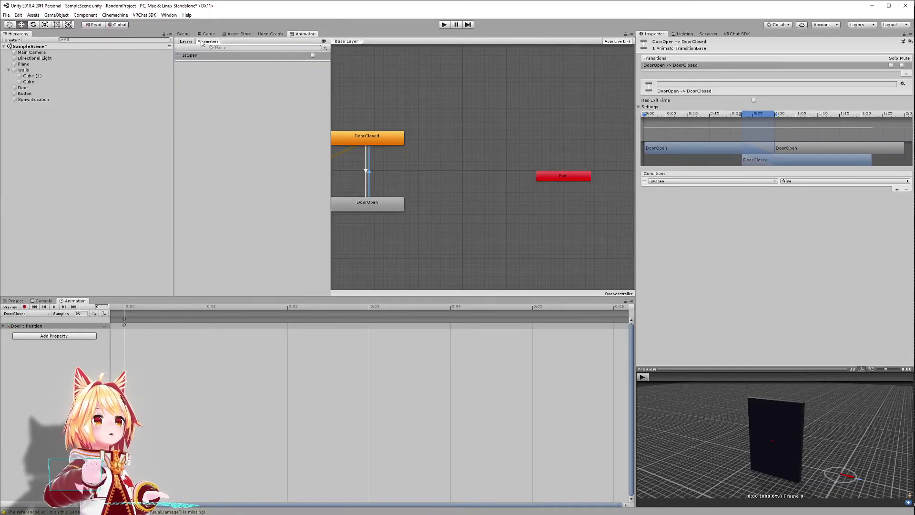
click(183, 34)
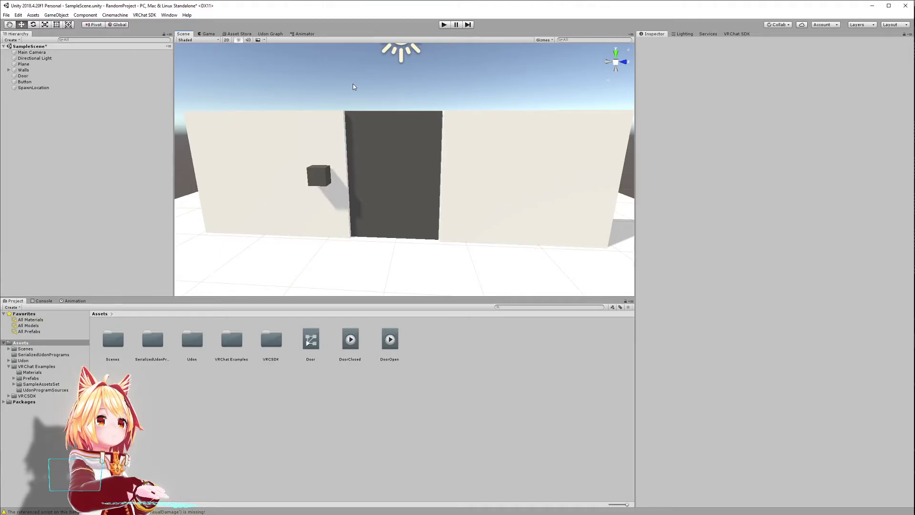
- Remove the old Udon Behaviour from the Button cube
click(322, 179)
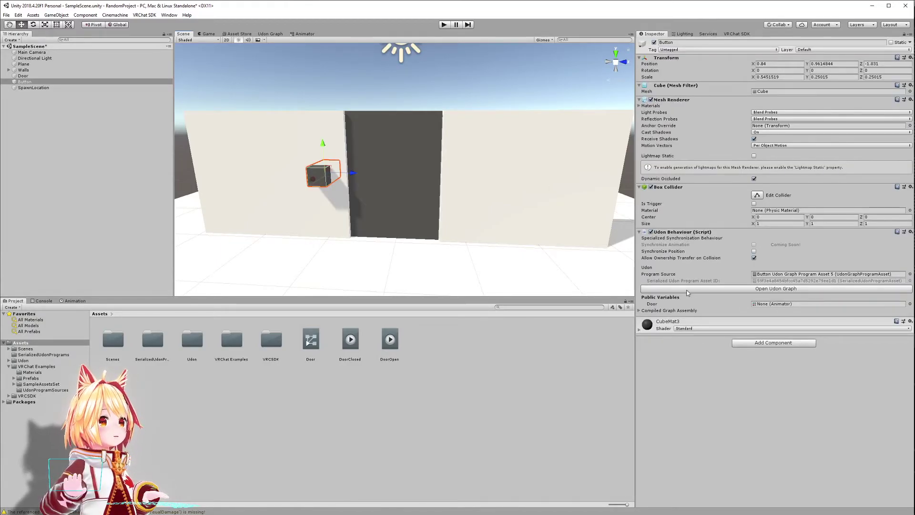
click(910, 232)
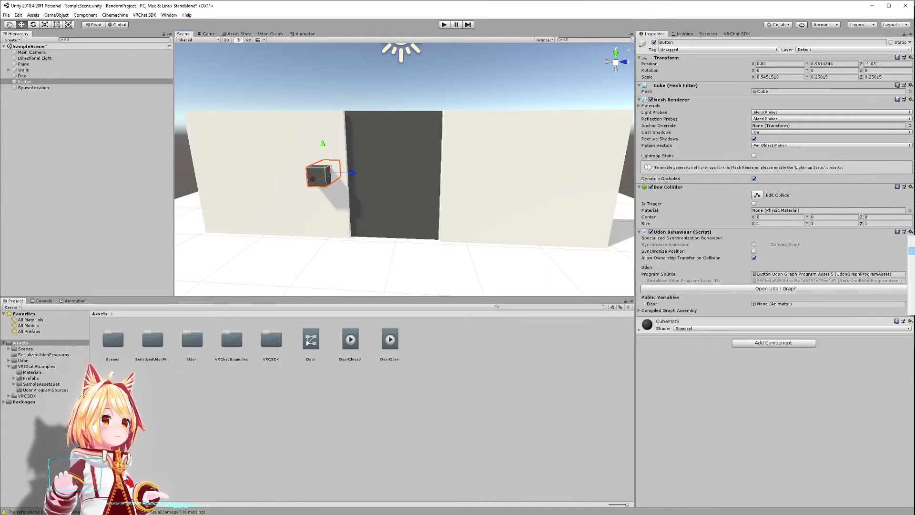
click(911, 251)
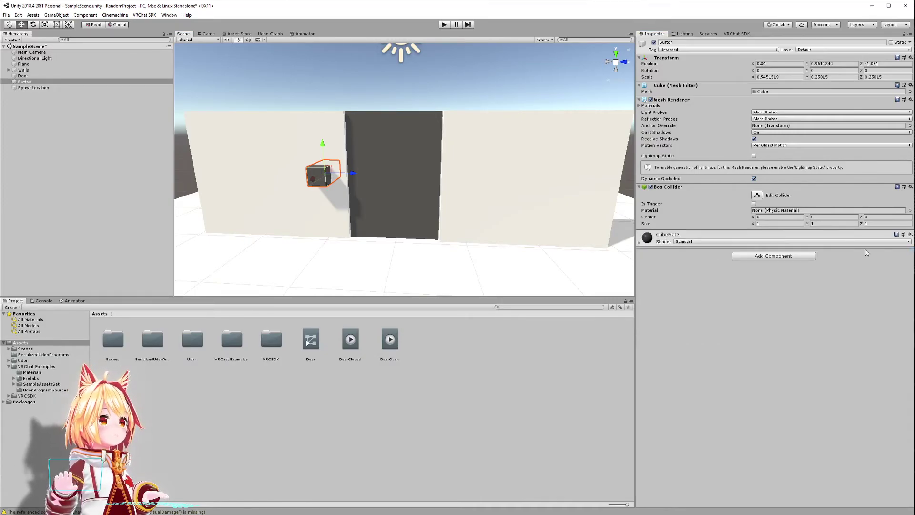
- Add a new Udon Behaviour with a new graph program and open it in the Udon Graph
click(754, 256)
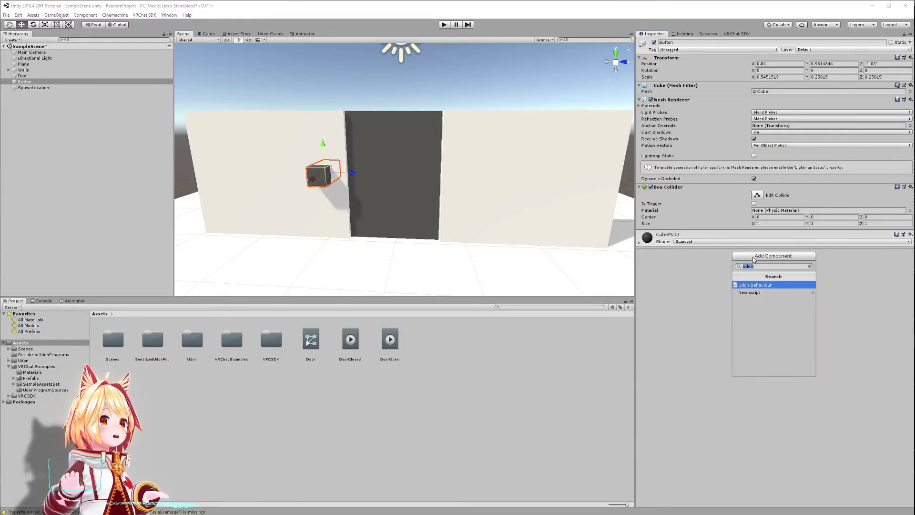
key(End)
key(Return)
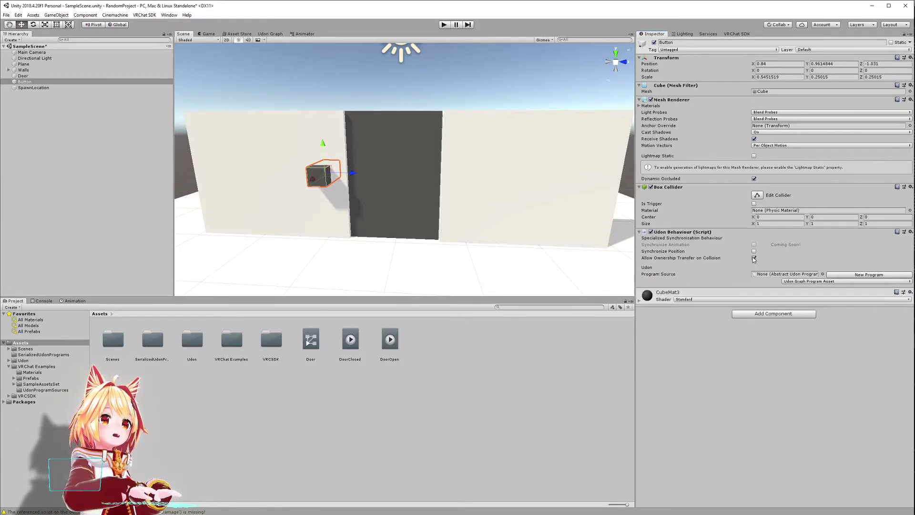
click(842, 276)
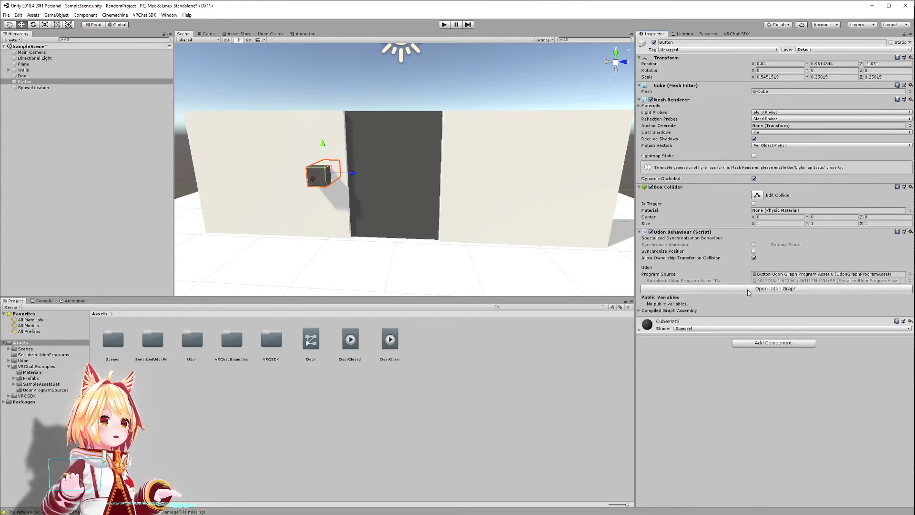
click(748, 289)
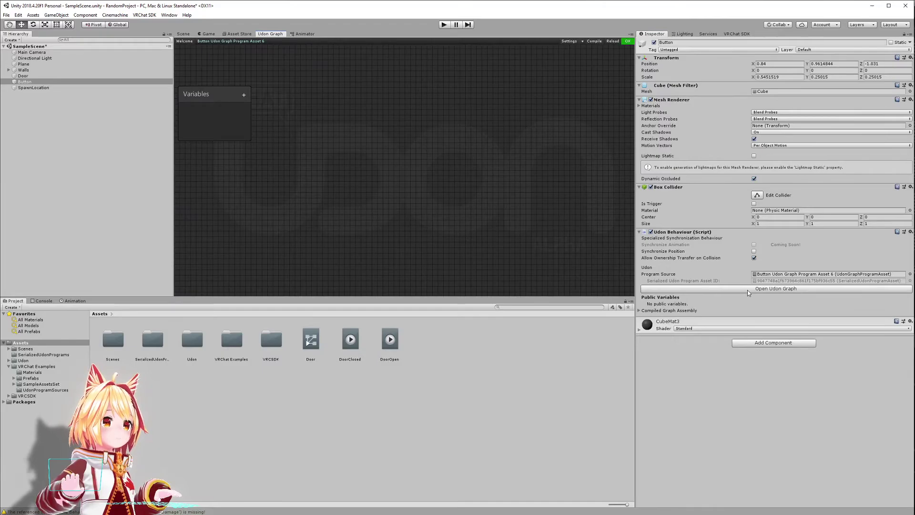
- Add an Event Interact node from the Events search and position it on the Button graph
right_click(284, 157)
click(288, 175)
click(302, 178)
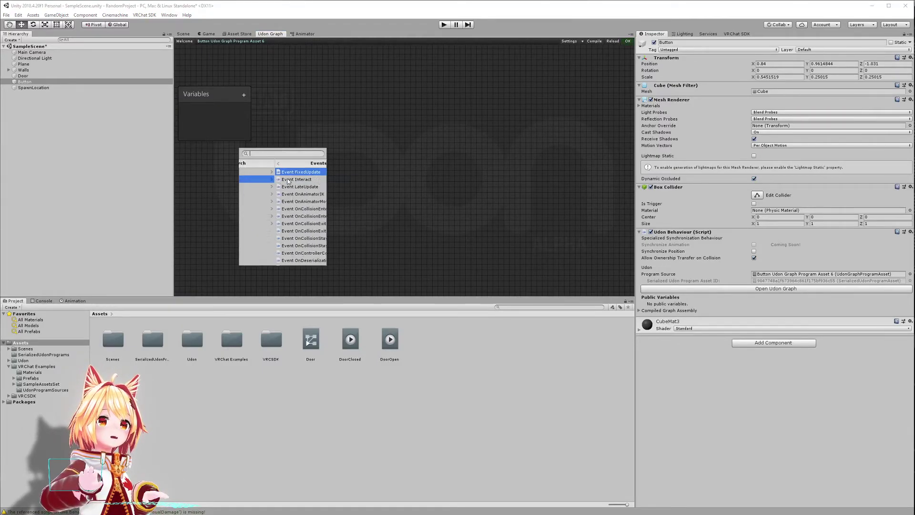
click(279, 180)
drag(303, 167, 330, 137)
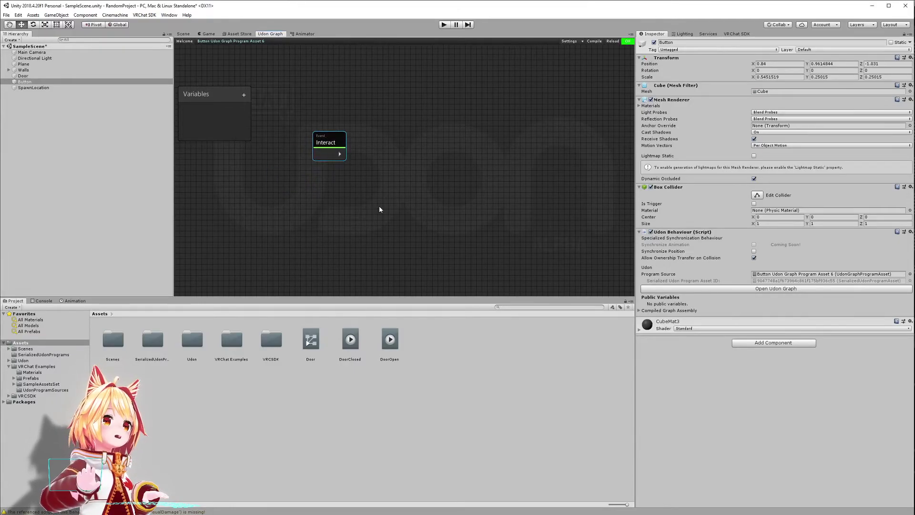
click(37, 77)
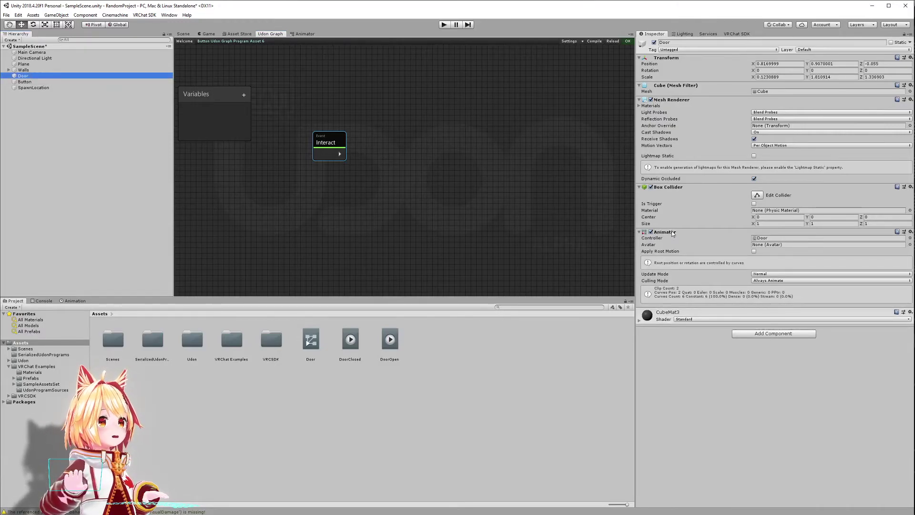
- Drop the Door's Animator into the graph as a Door node and create Animator GetBool from its output
drag(662, 234, 309, 200)
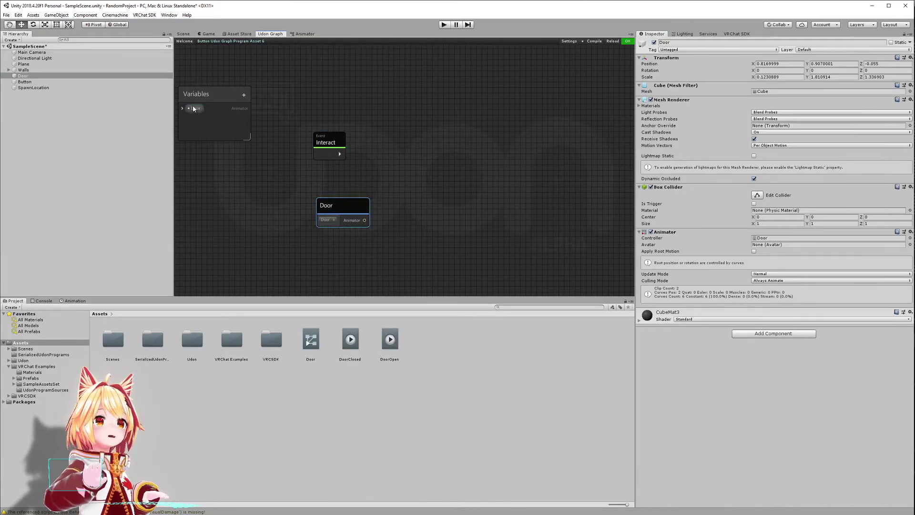
drag(347, 201, 323, 193)
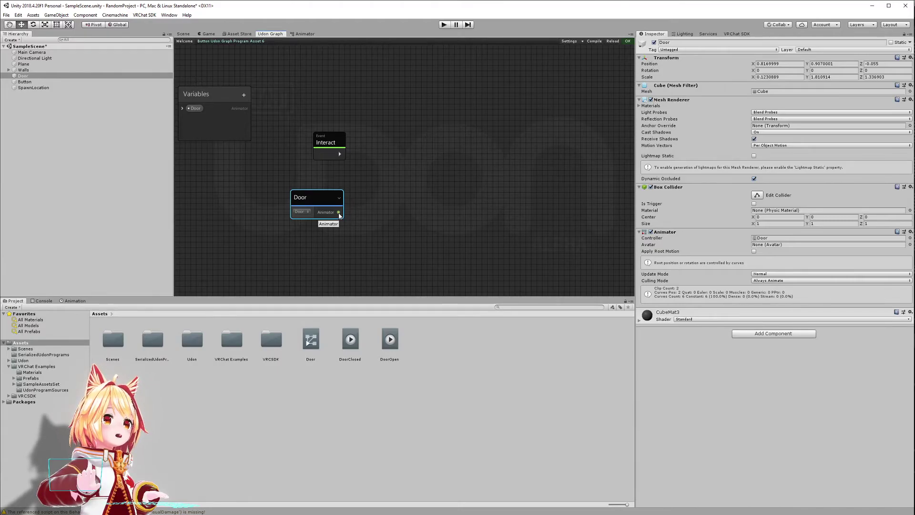
drag(339, 212, 384, 221)
text(getbool)
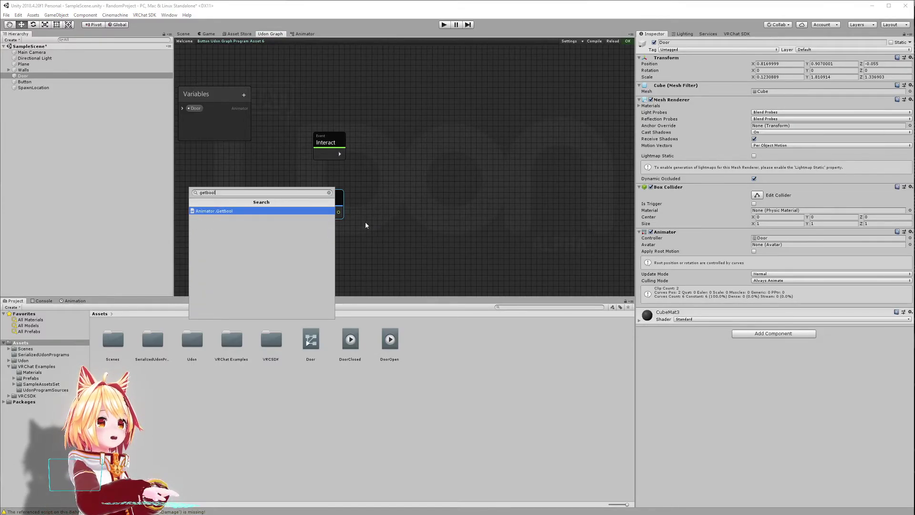
key(Return)
- Switch GetBool to the name-based version and set its parameter to IsOpen
drag(261, 208, 397, 191)
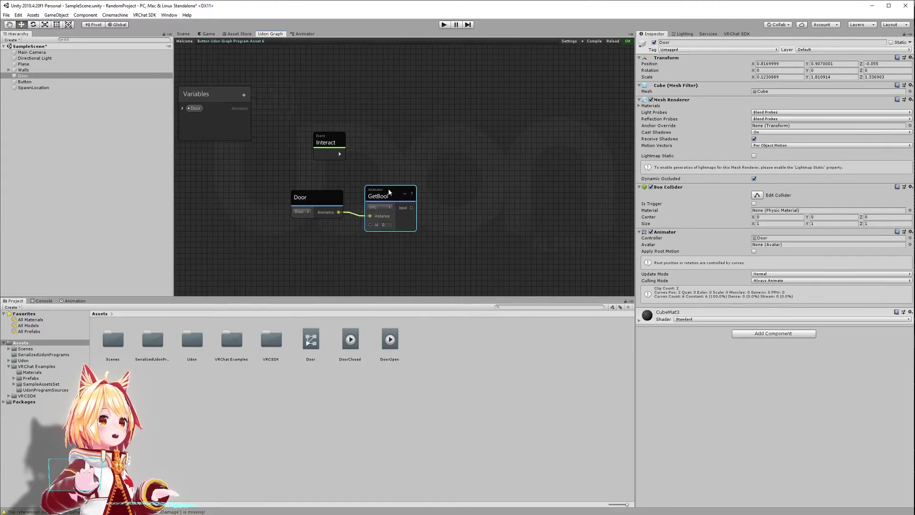
click(380, 206)
click(393, 218)
click(400, 224)
text(IsOpen)
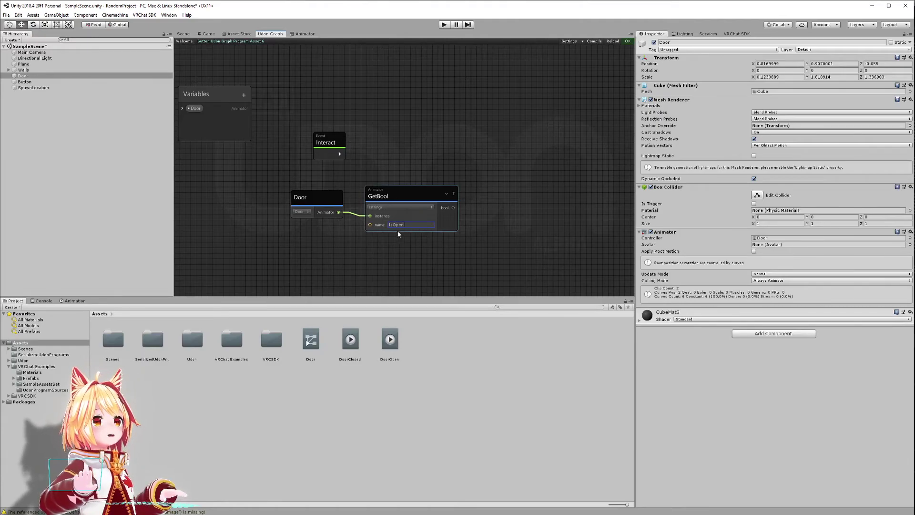
key(Return)
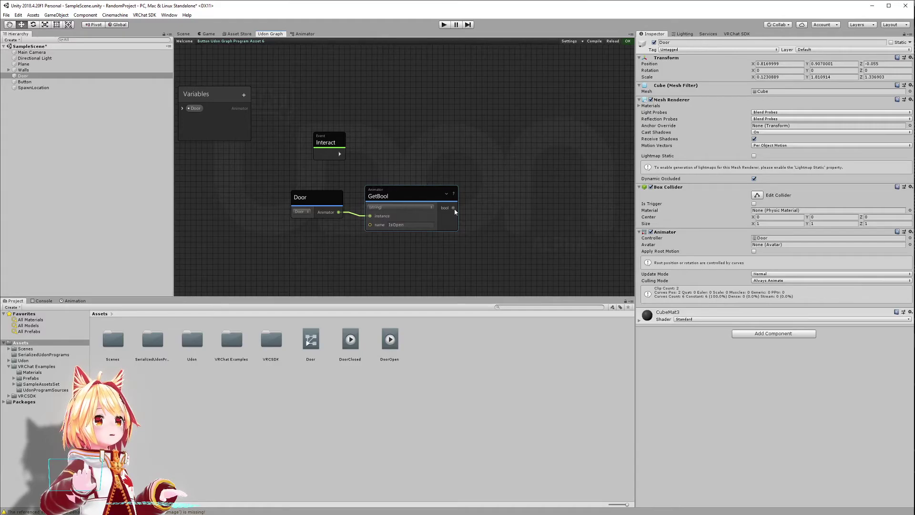
- Add a Boolean UnaryNegation node after GetBool and shift the door-reading nodes left
drag(455, 208, 491, 223)
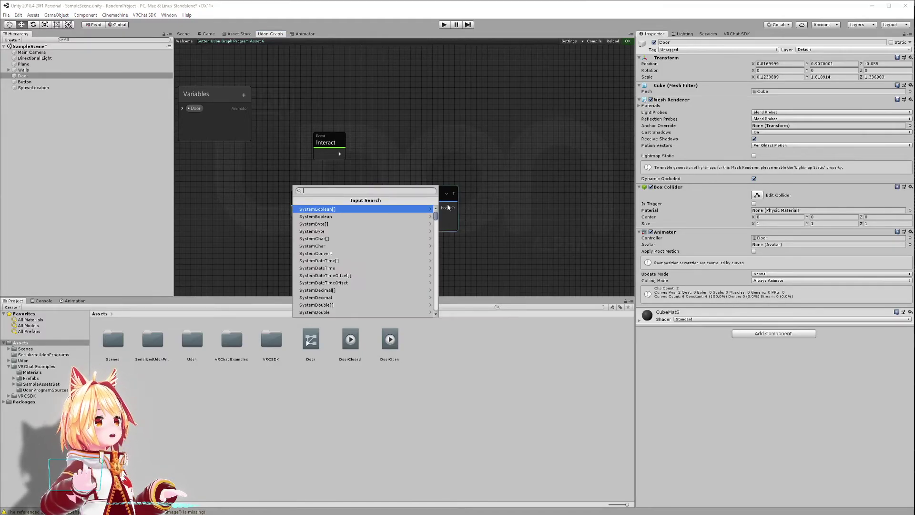
text(unar)
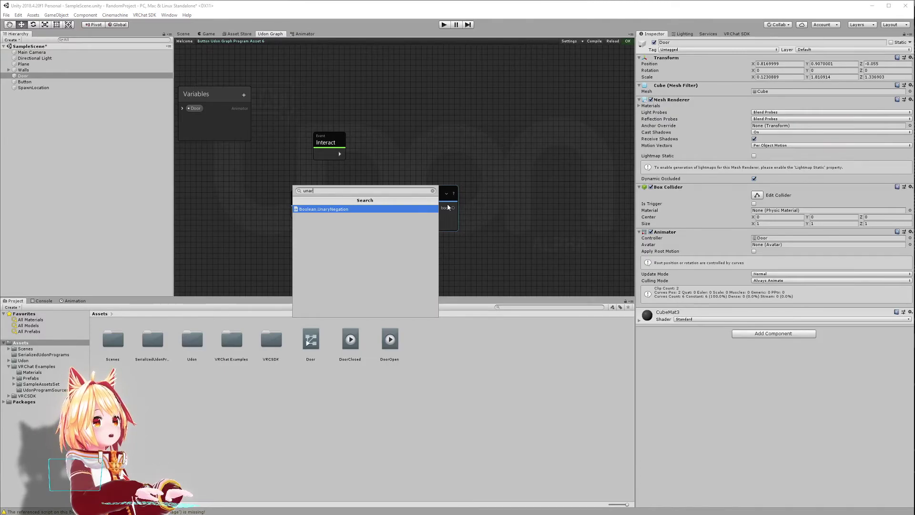
click(396, 210)
drag(339, 207, 503, 199)
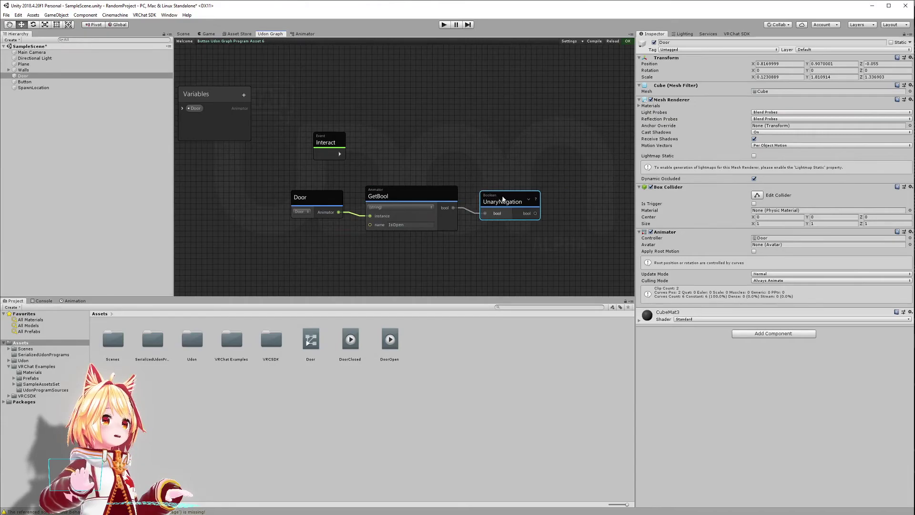
drag(529, 227, 325, 184)
drag(511, 203, 437, 204)
- Move the Interact node up and place a second Door variable node on the canvas
drag(337, 142, 379, 99)
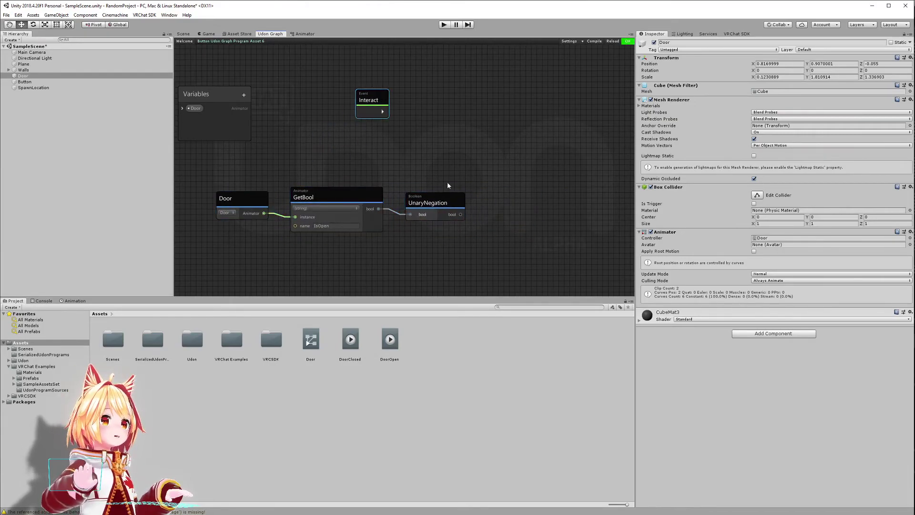
click(416, 172)
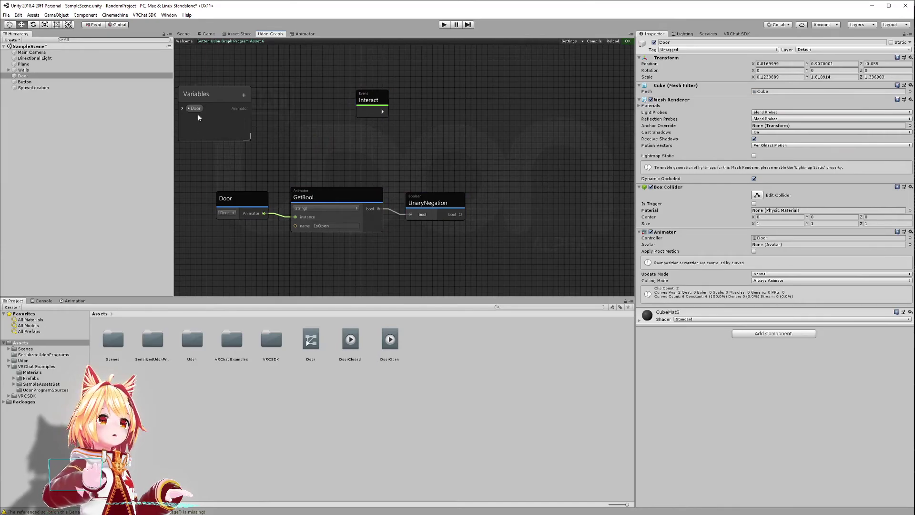
drag(197, 110, 344, 155)
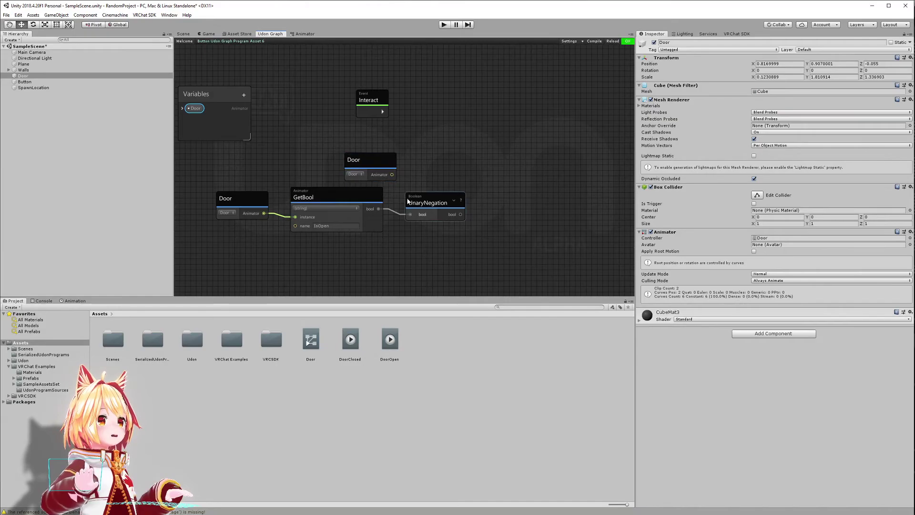
click(359, 148)
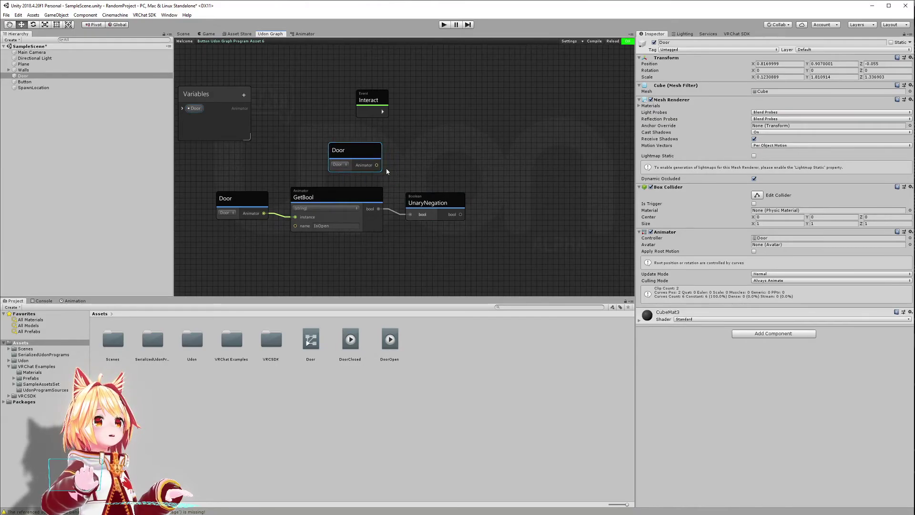
- Add an Animator SetBool (string, Boolean) node from the second Door node with name IsOpen
drag(377, 165, 425, 151)
text(setbool)
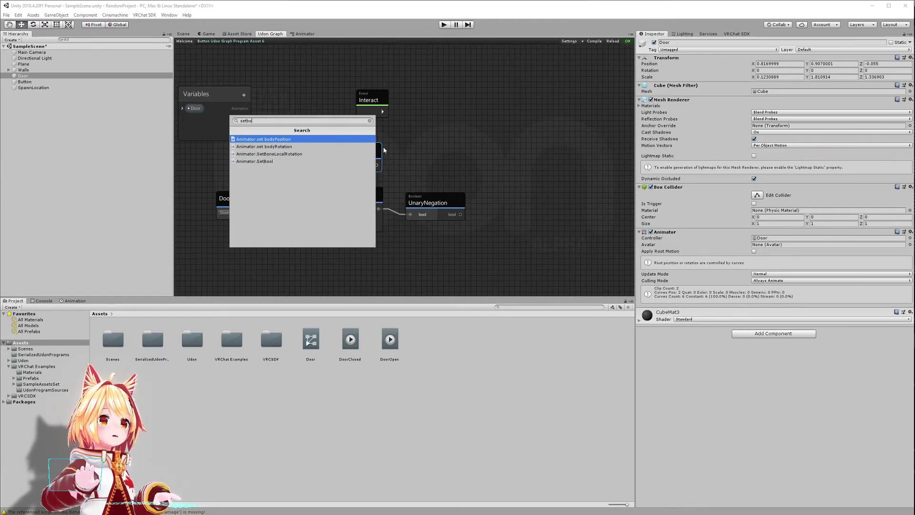
click(267, 139)
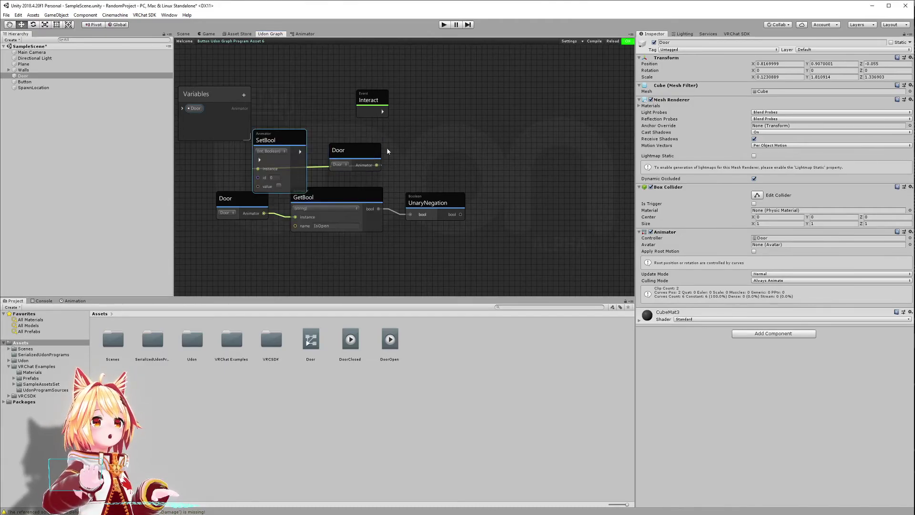
drag(284, 137, 453, 116)
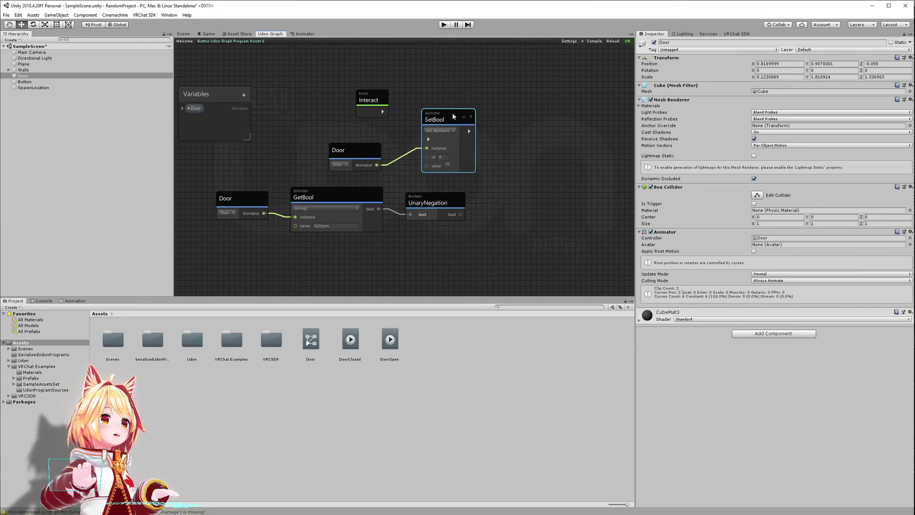
click(447, 132)
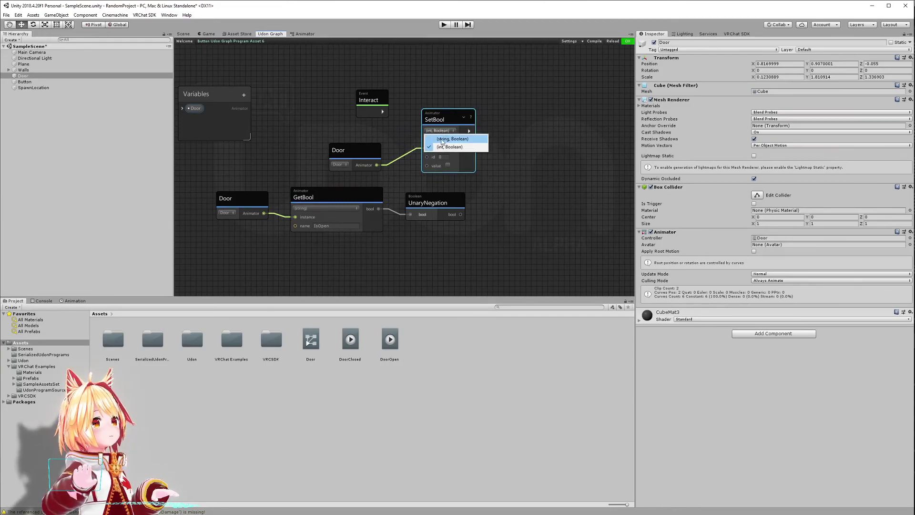
click(452, 138)
click(452, 156)
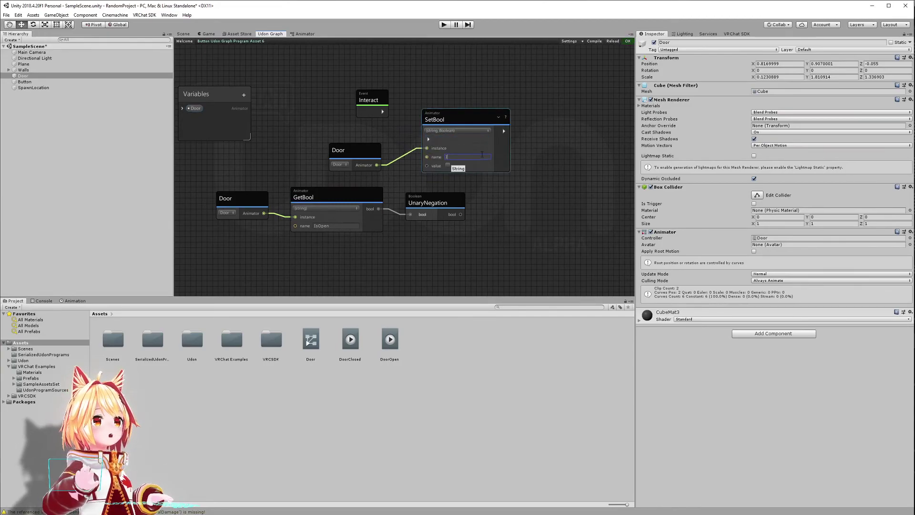
text(IsOpen)
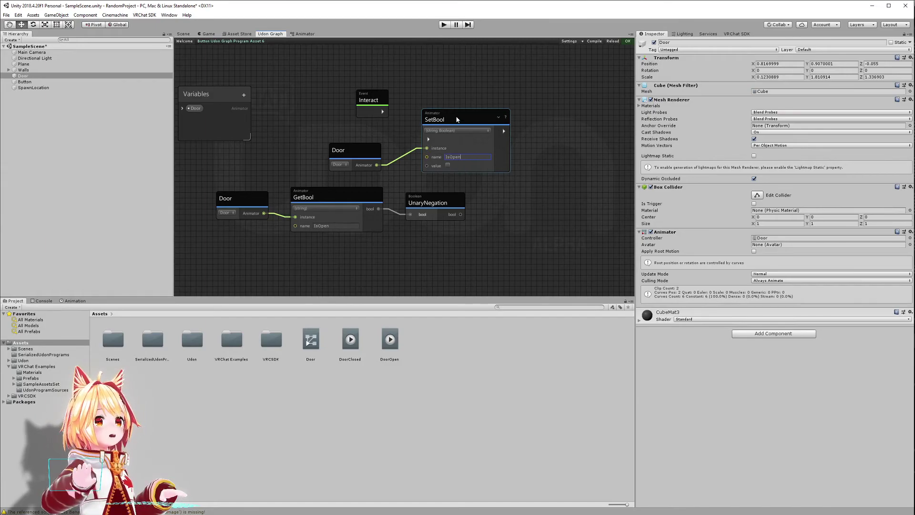
drag(496, 118, 574, 117)
drag(360, 153, 435, 140)
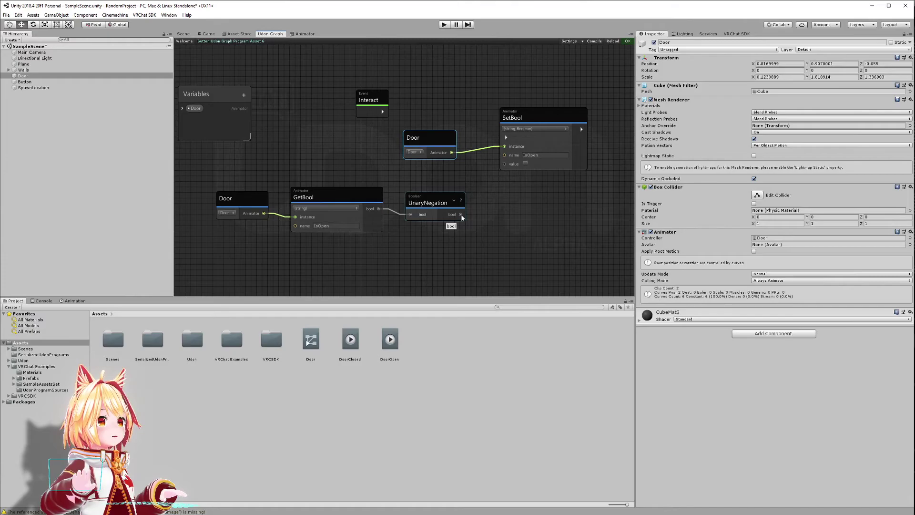
- Wire UnaryNegation's output into SetBool's value and arrange the Door, SetBool and Interact nodes
drag(462, 216, 503, 164)
drag(434, 140, 438, 158)
click(542, 110)
drag(542, 110, 539, 107)
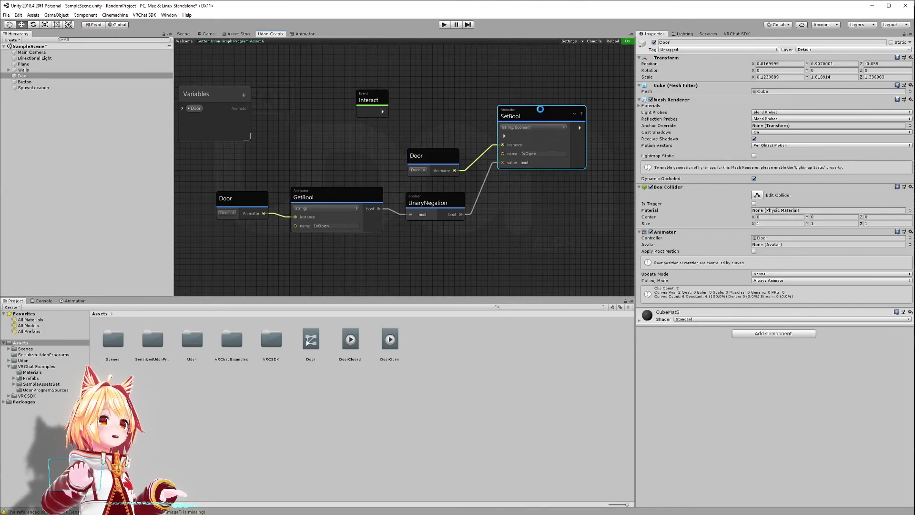
drag(380, 102, 504, 136)
drag(420, 108, 435, 107)
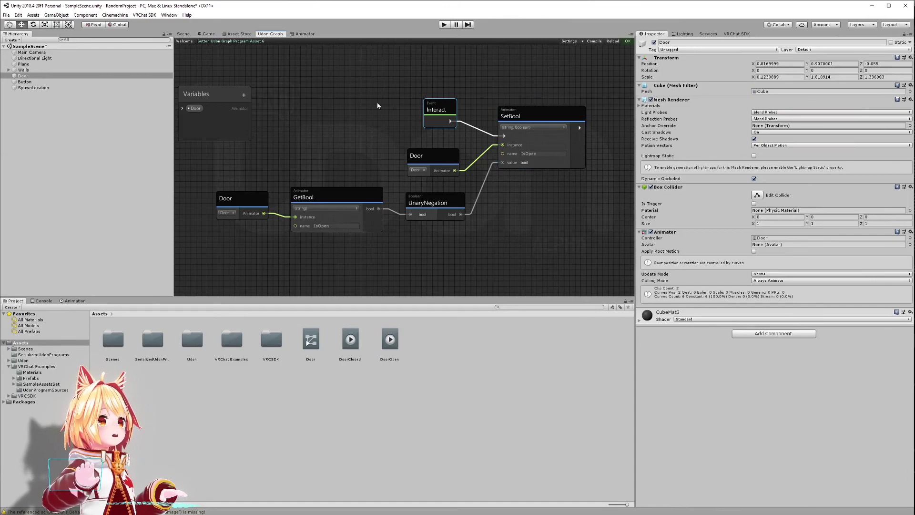
- Review the GetBool, UnaryNegation and SetBool nodes, then select the Button object
click(322, 196)
click(429, 200)
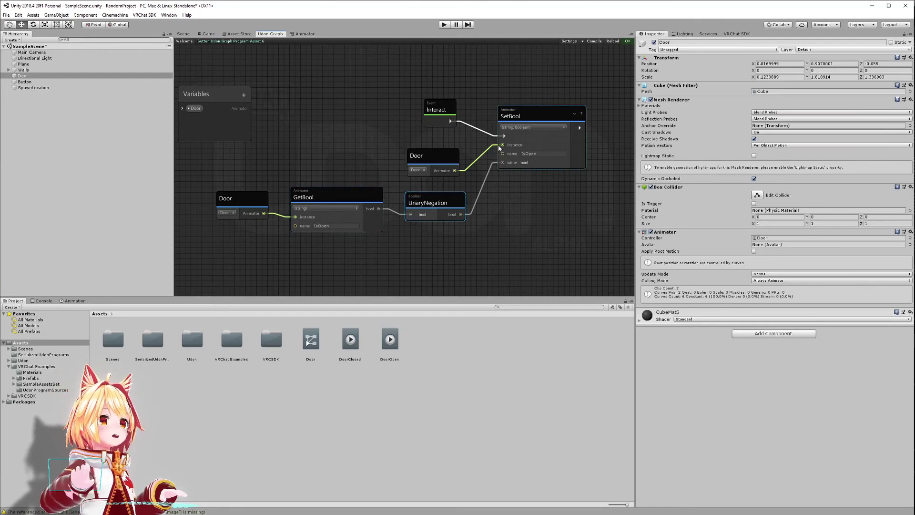
click(524, 116)
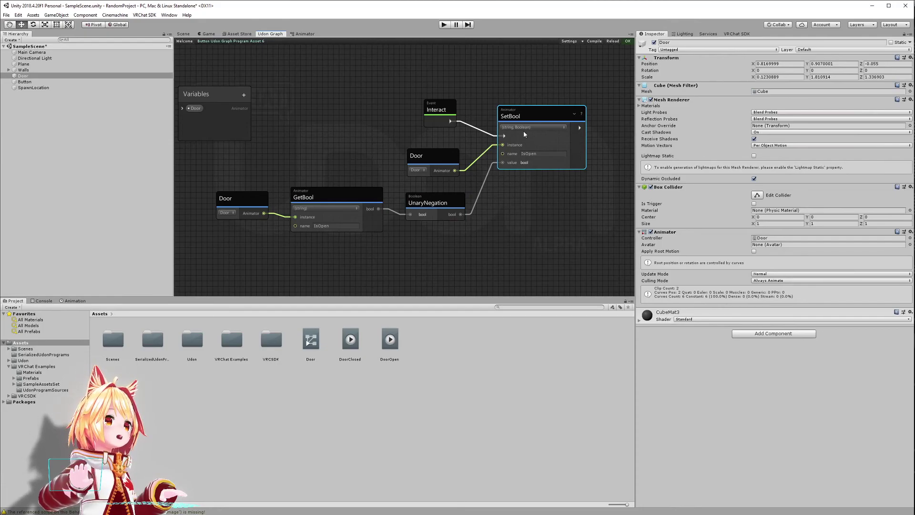
click(369, 133)
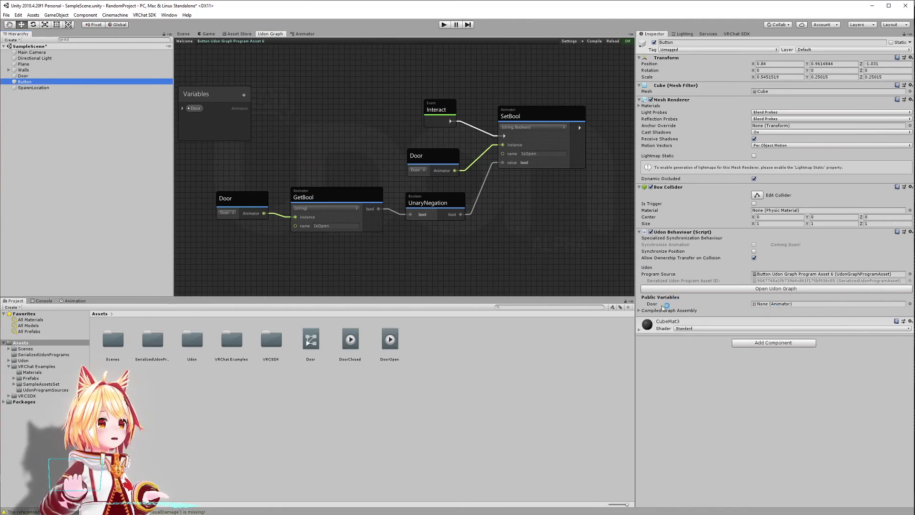
- Assign the Door animator to the Button's Door public variable via the object picker
click(910, 304)
double_click(760, 207)
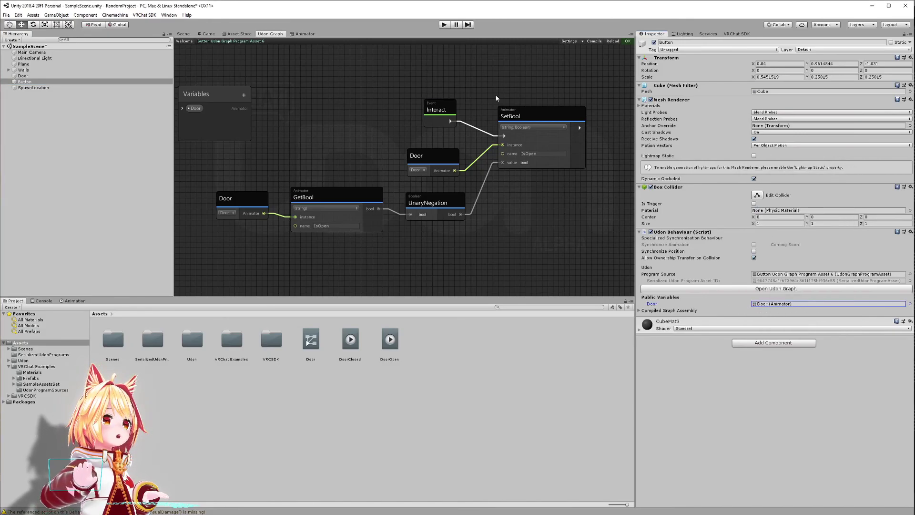
click(737, 34)
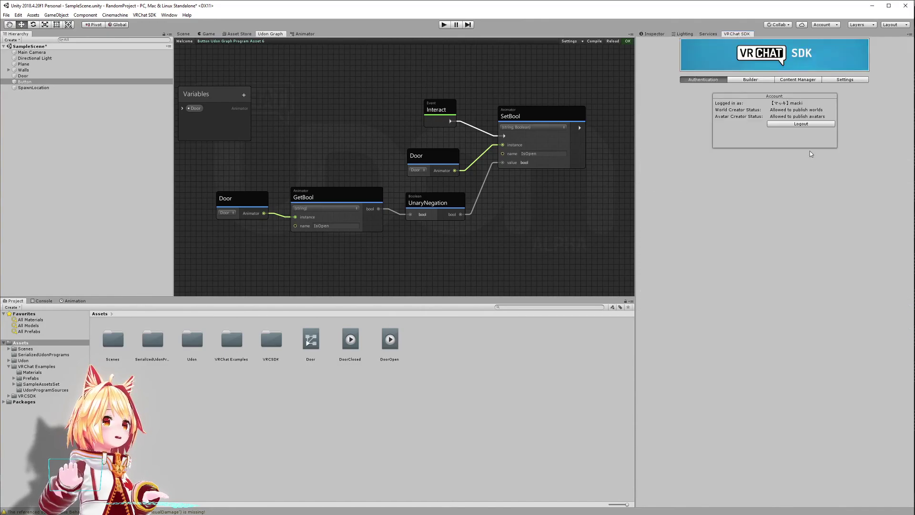
- Run Build & Test from the VRChat SDK Builder to launch a local test of the world
click(747, 80)
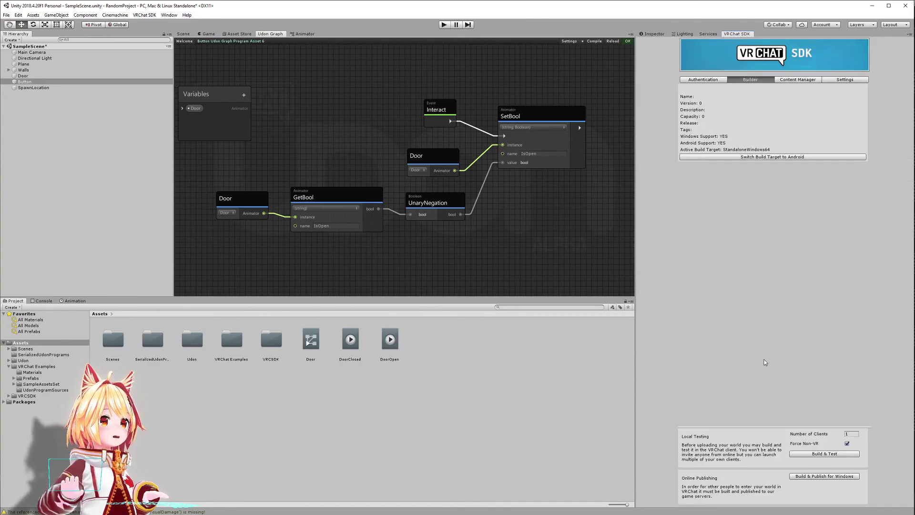
click(817, 454)
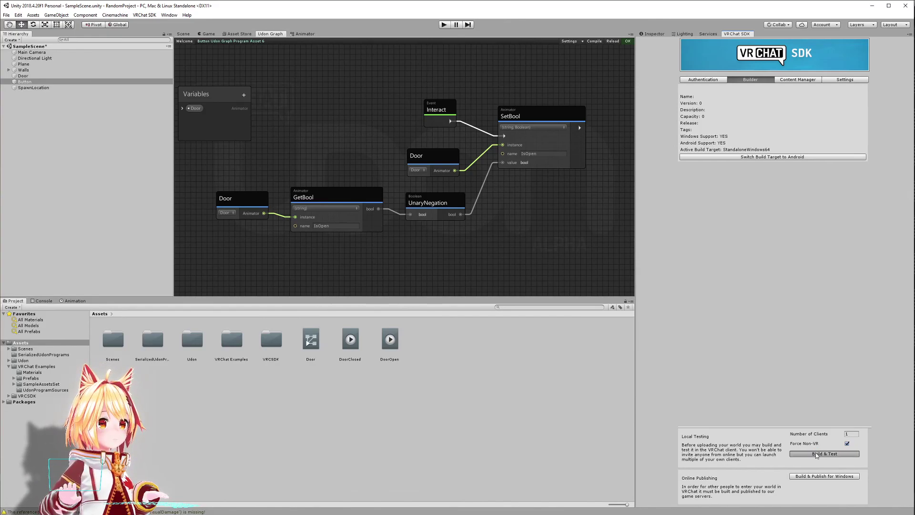
- Walk to the cube and use it six times, toggling the door open and closed, ending closed
key(w)
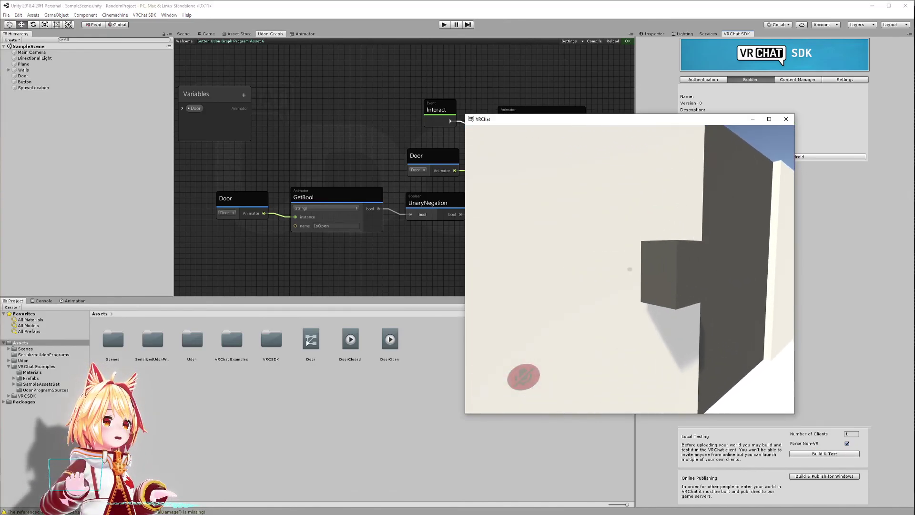
click(630, 269)
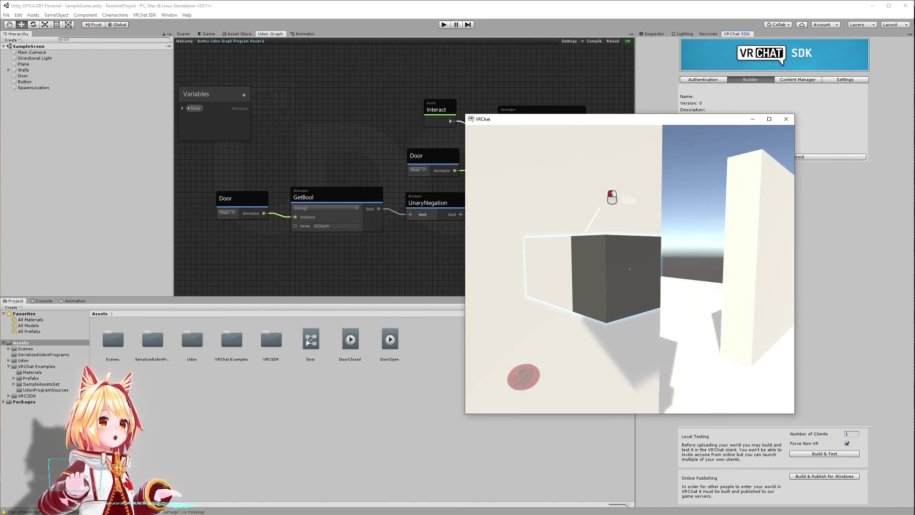
click(629, 269)
click(630, 269)
click(630, 270)
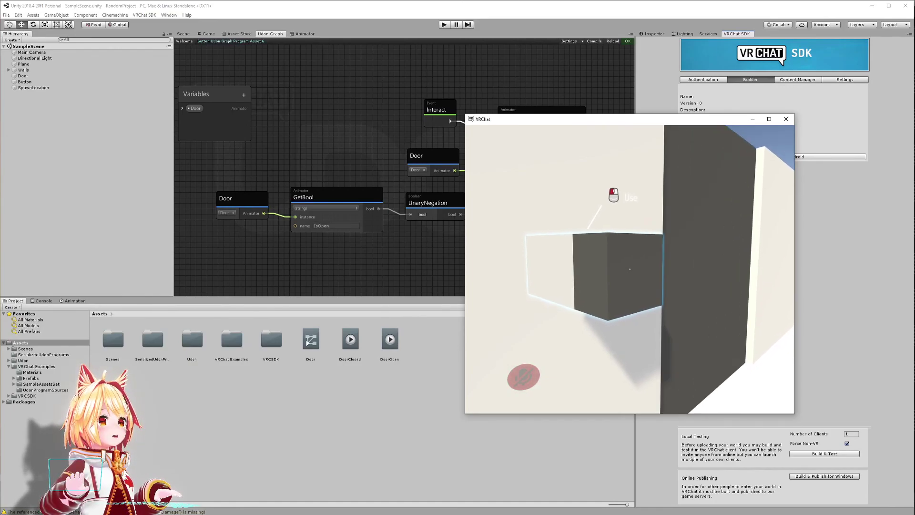
click(629, 270)
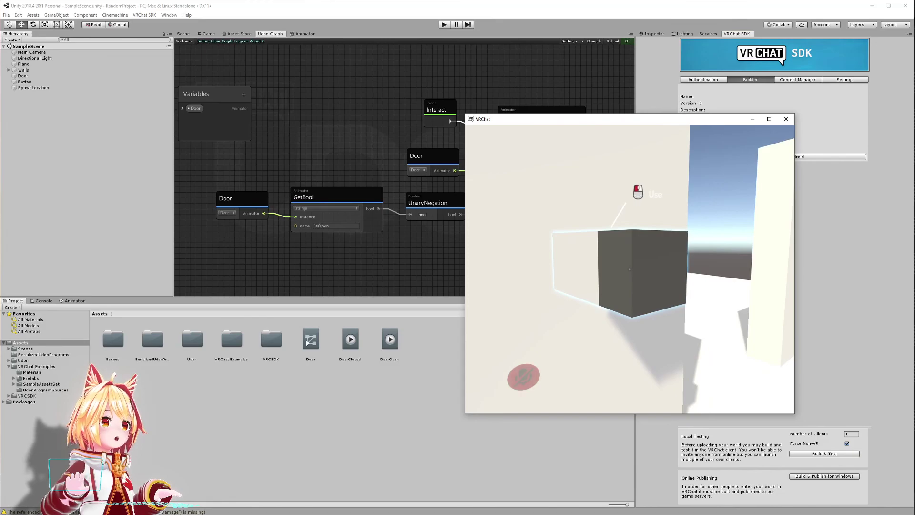
click(630, 269)
key(s)
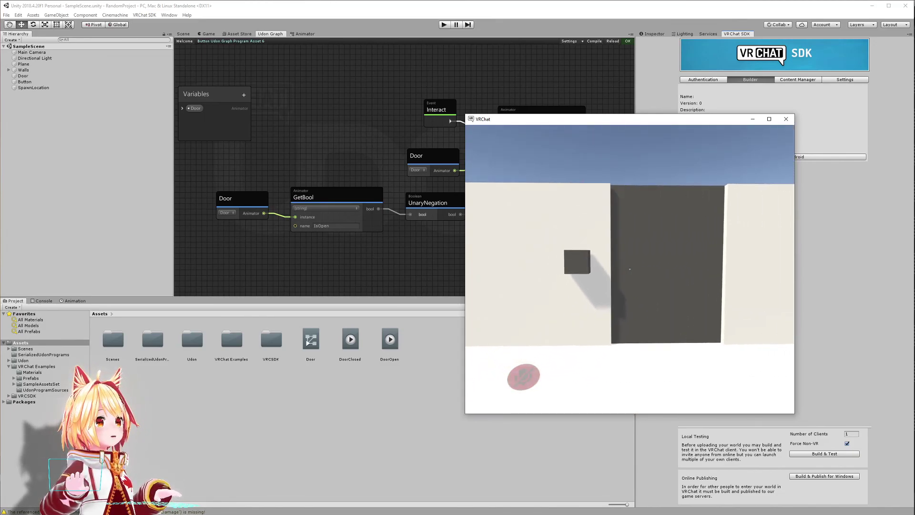
key(w)
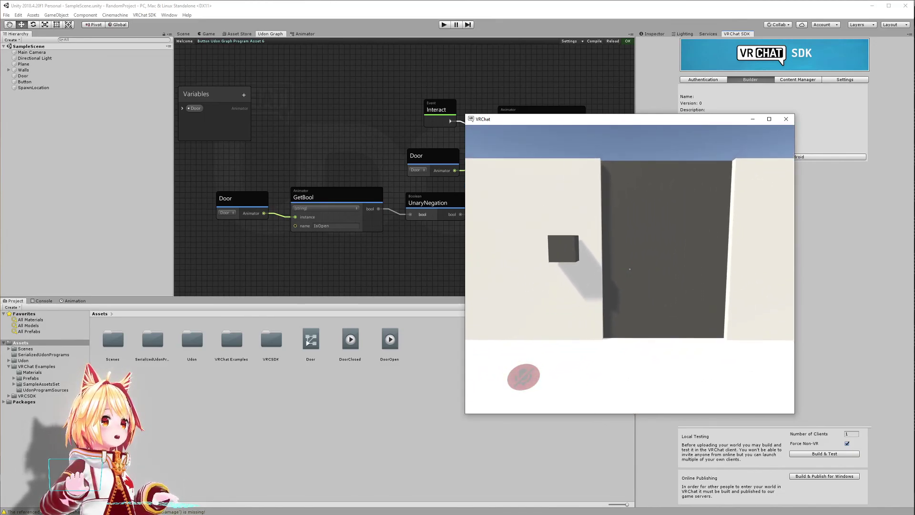